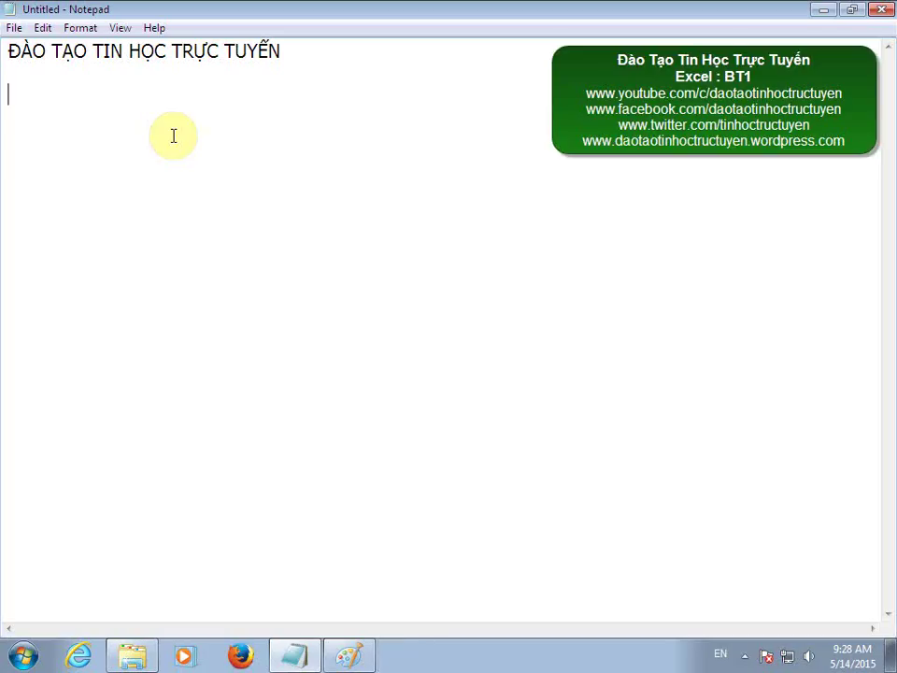
Type the greeting 'chào các bạn' announcing today's Excel exercise 1 (bài tập 1) in Notepad
text(ch)
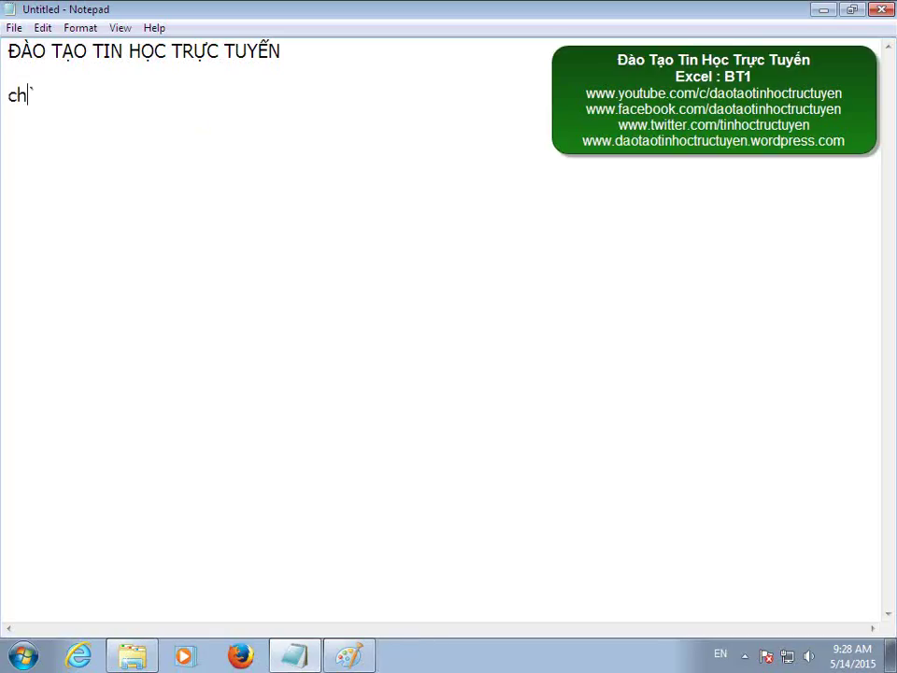
text(ào các bạn)
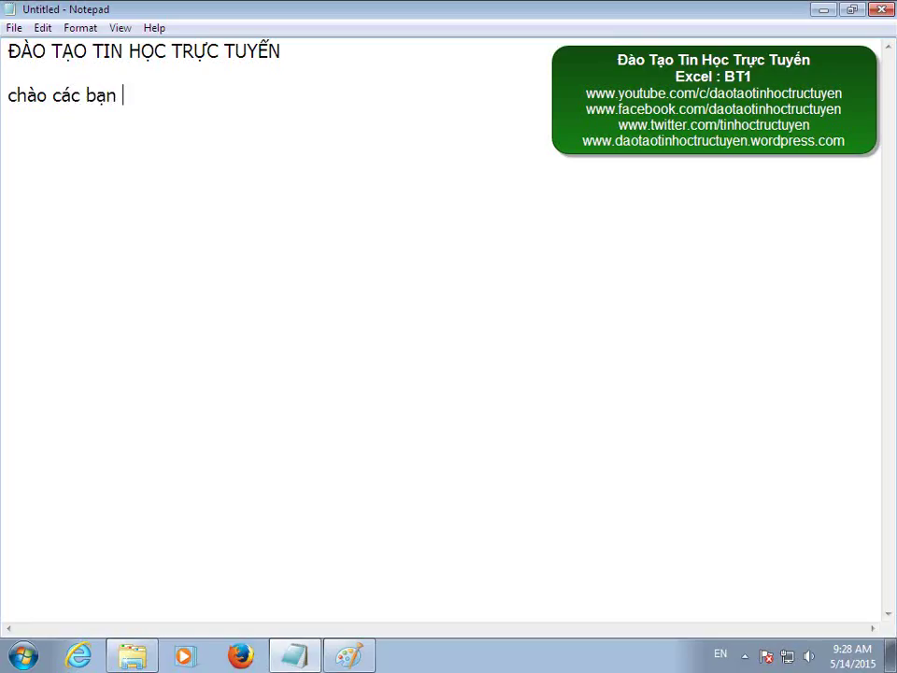
text( h)
key(BackSpace)
text(. hôm na)
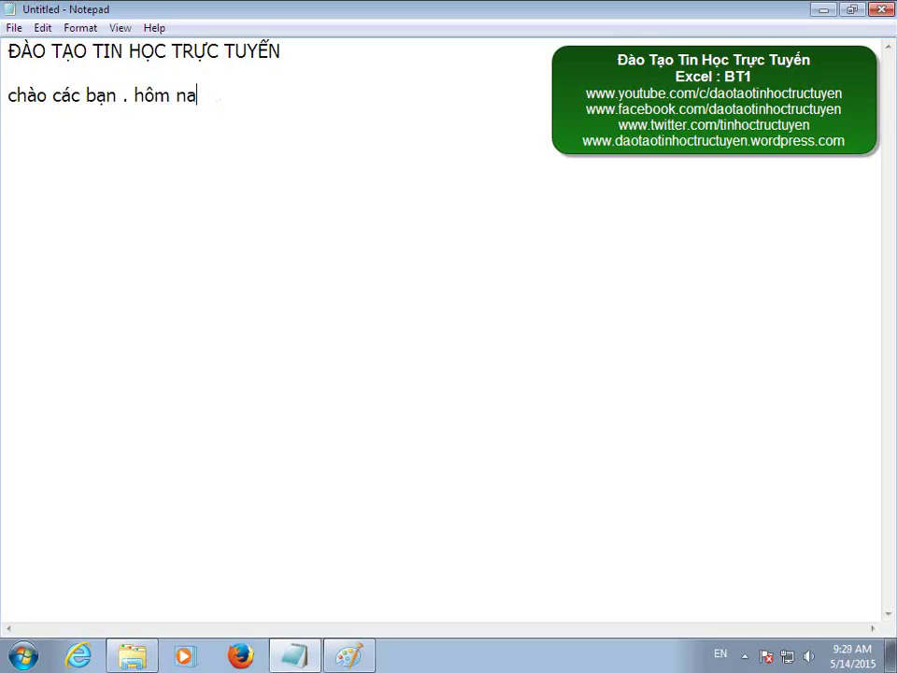
text(y chúng ta )
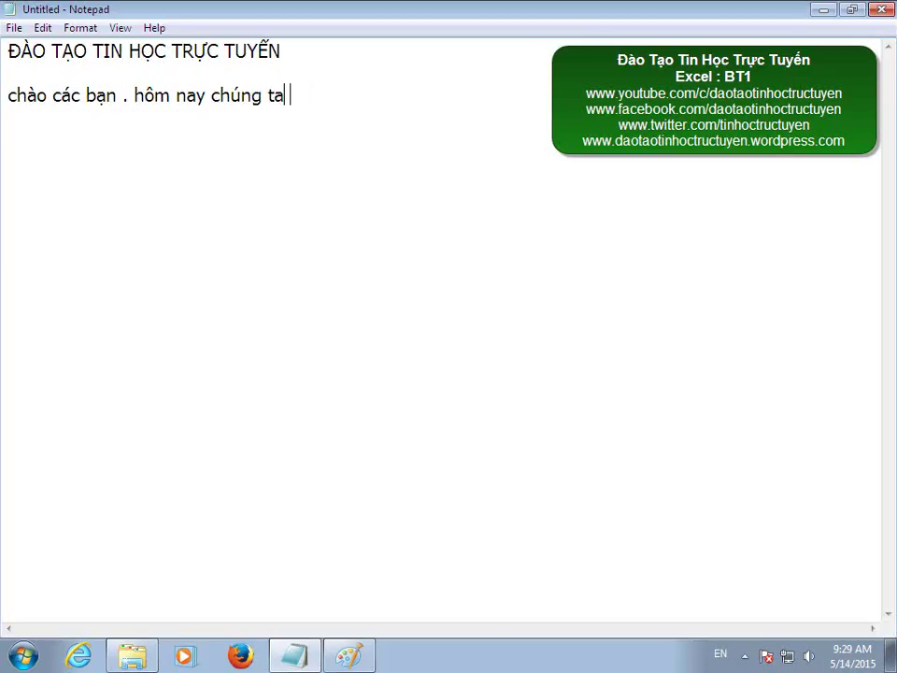
text(sẽ h)
key(BackSpace)
text(la)
text(m )
text(baì)
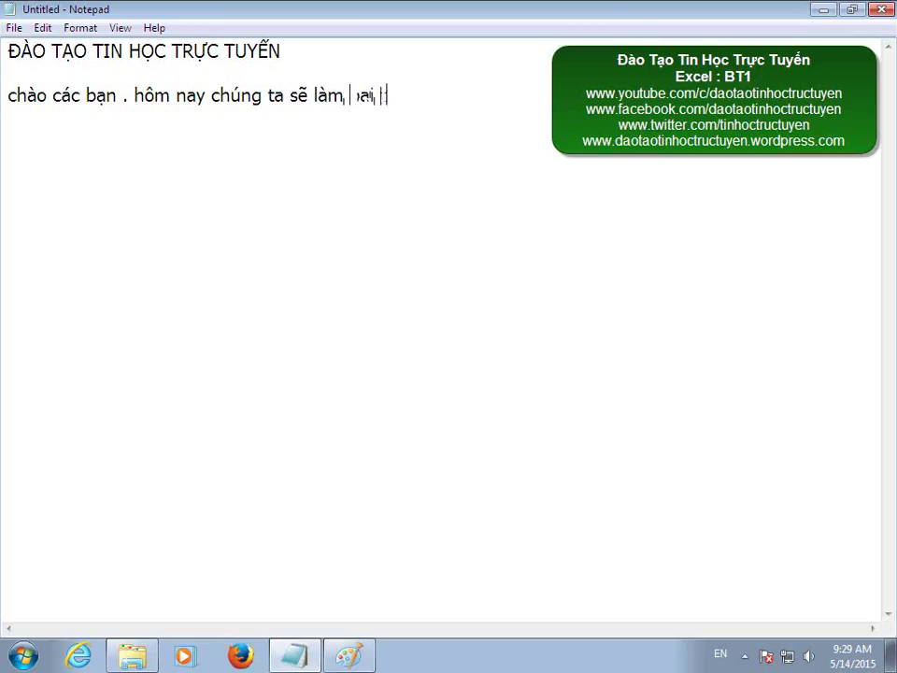
text( ta)
text(  1)
text(ập mo)
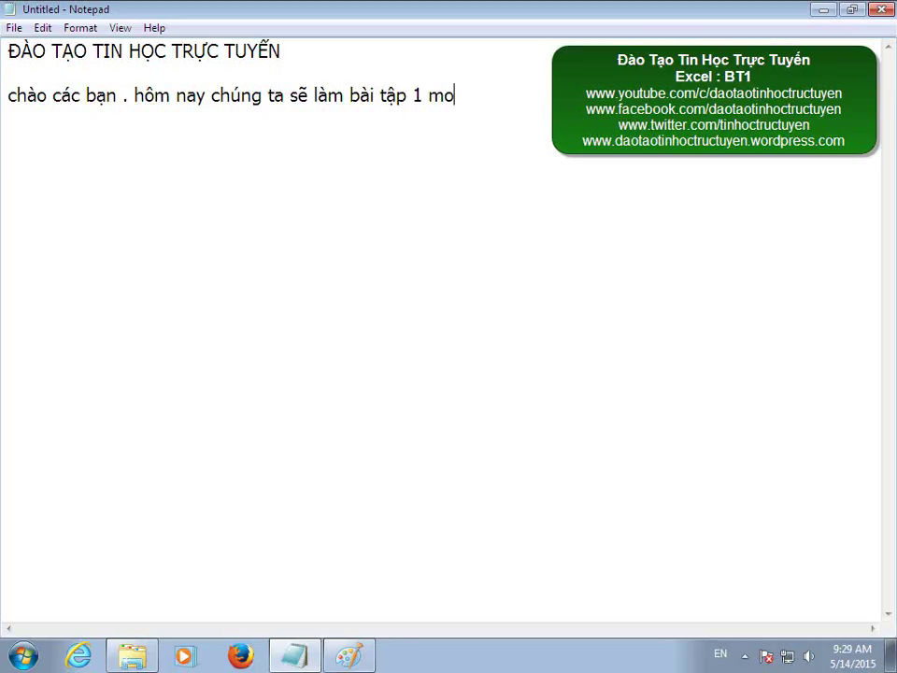
text(ô)
text(n excel: )
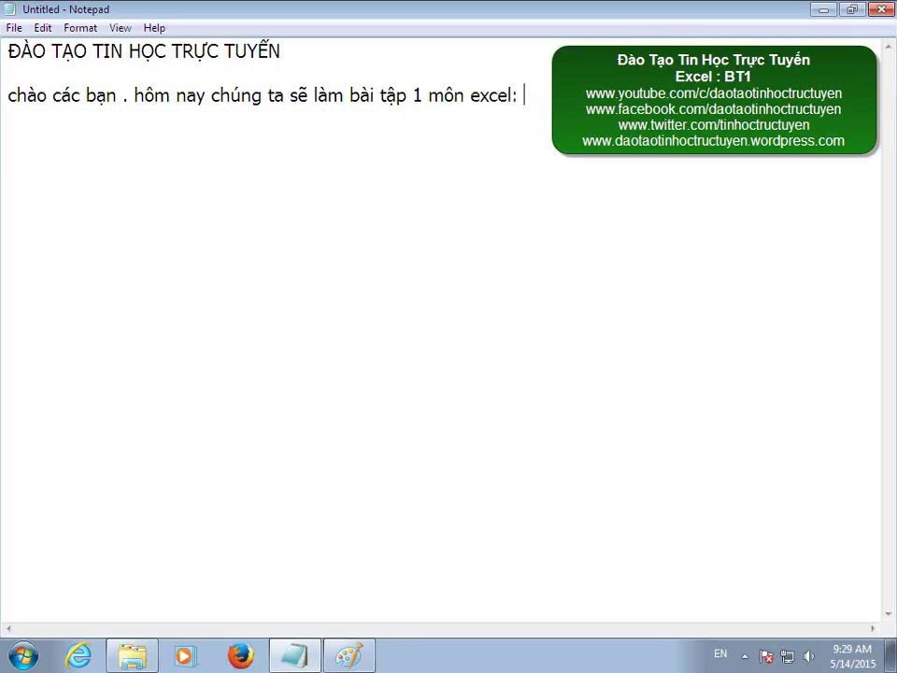
text(dan)
key(BackSpace)
key(BackSpace)
key(BackSpace)
Add a second line saying bt1 is long but suits Excel beginners, then bring up the exercise image
key(Return)
text(bt)
text(1)
text( này a)
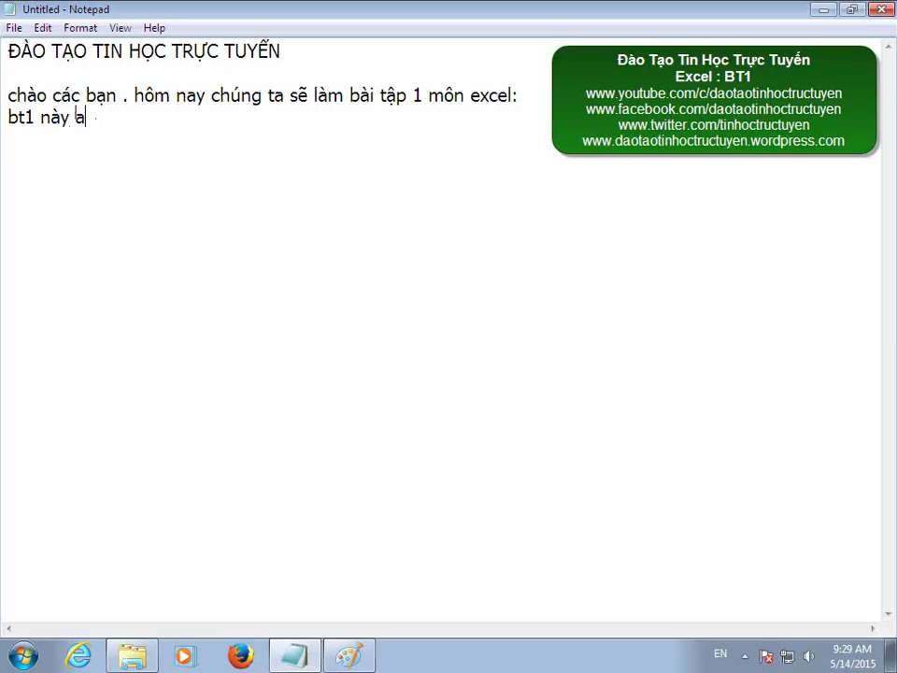
key(BackSpace)
text(da)
text(i cơn)
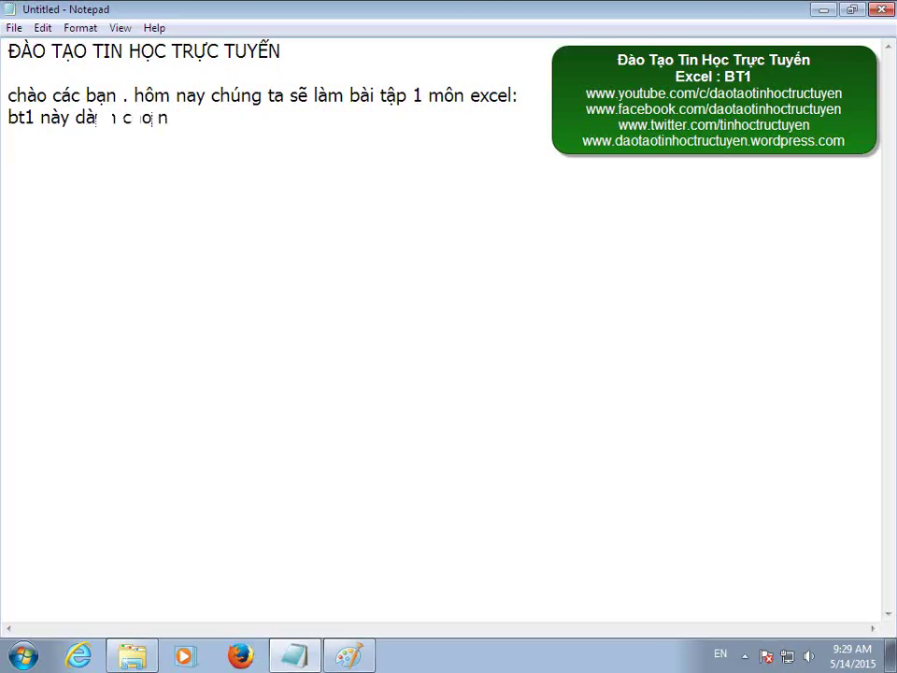
text(hư)
text(ng b)
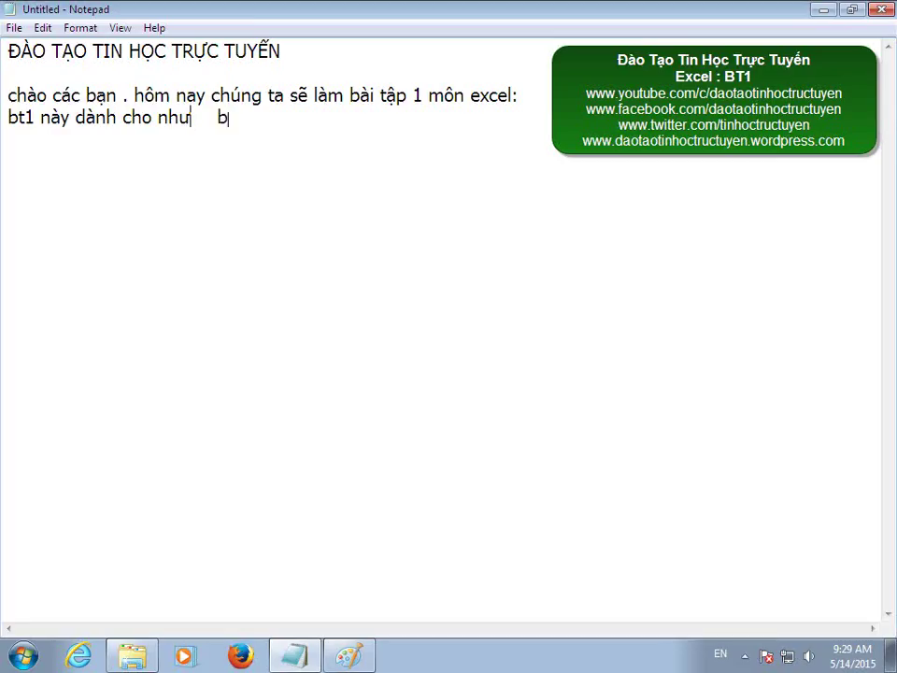
text(an mơ)
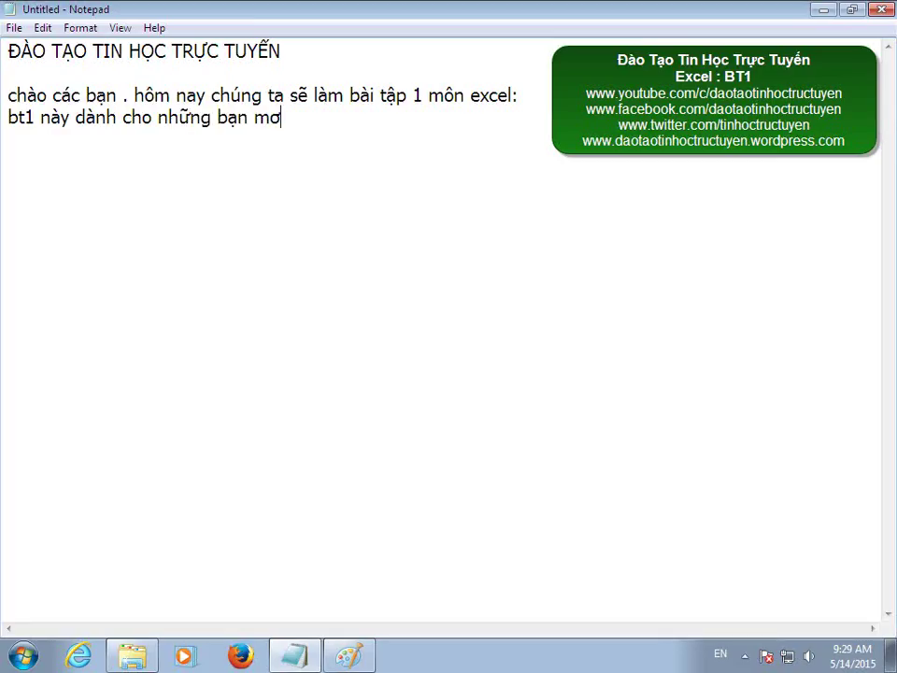
text( la)
text(im quen o)
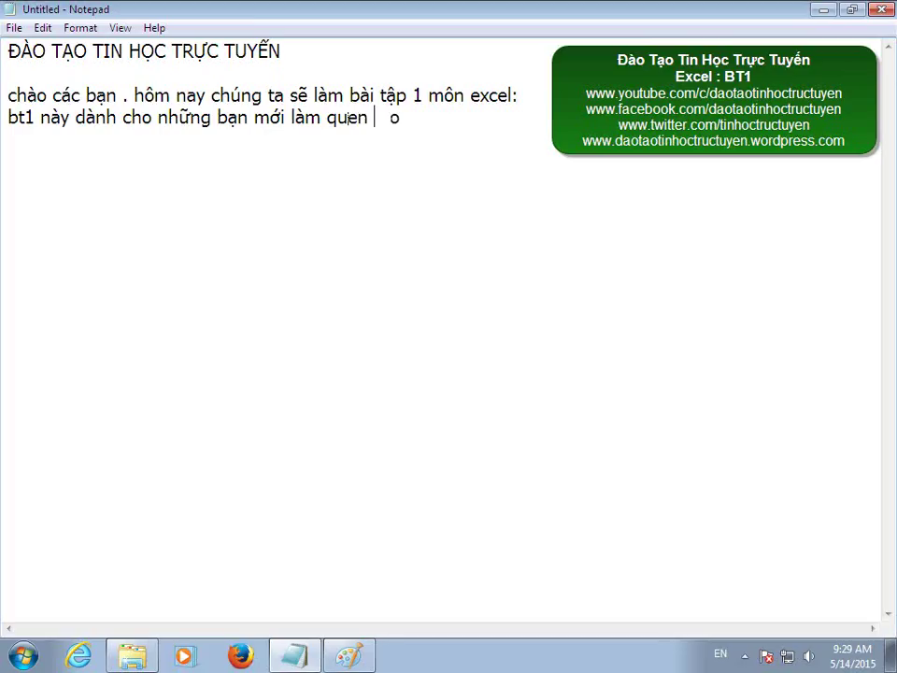
text(on)
text( excel)
text( sa)
text(u n)
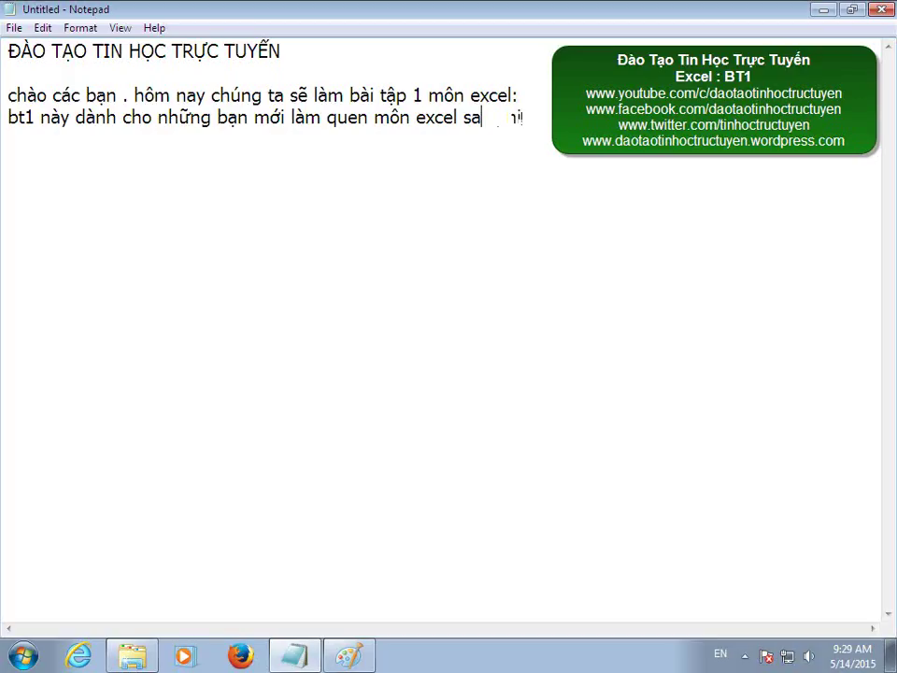
text( xem)
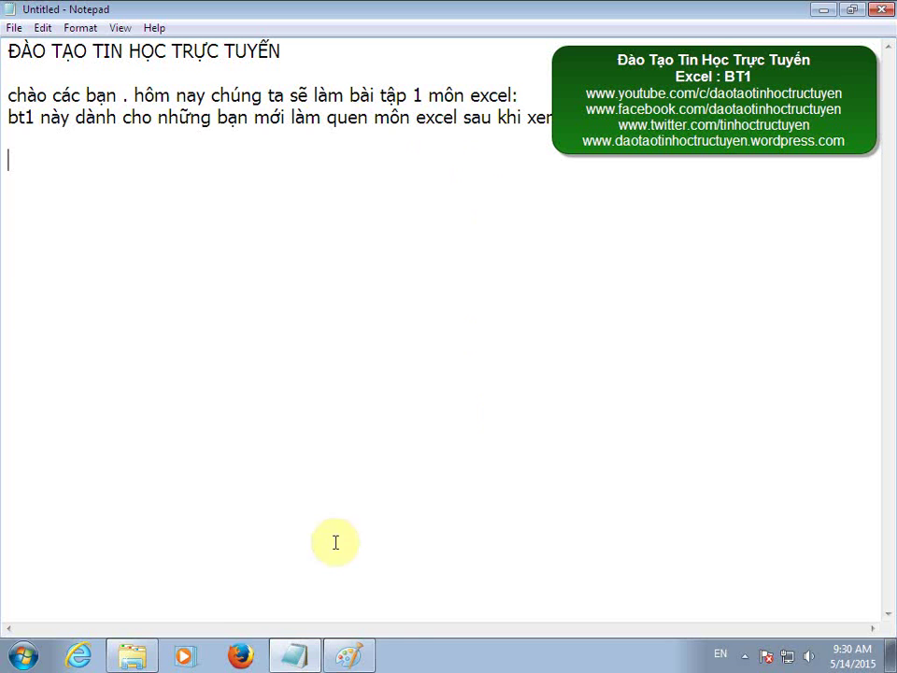
click(361, 659)
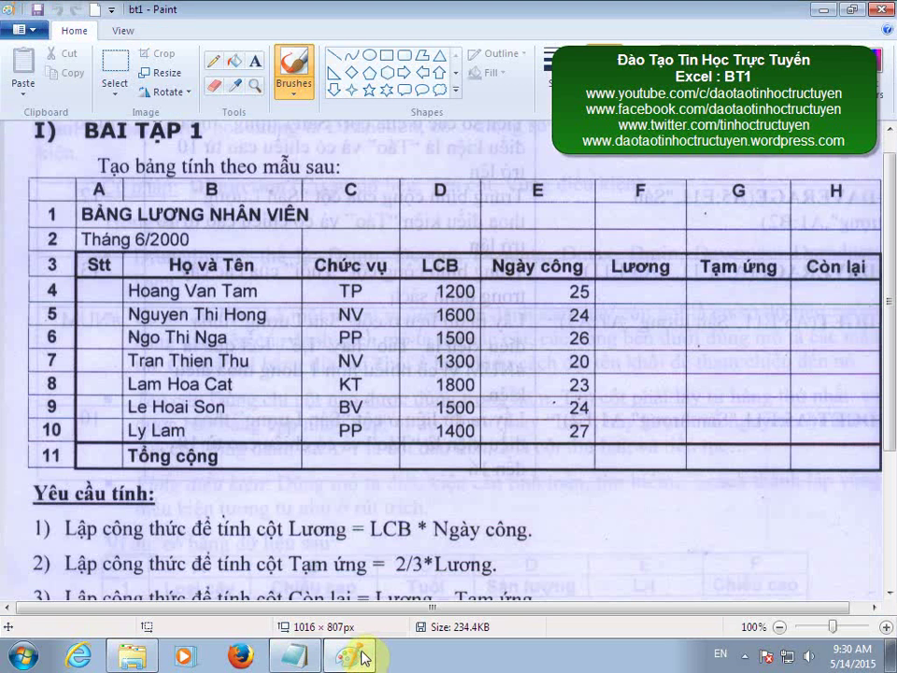
Look over the bt1 salary table image in Paint before returning to Notepad
click(347, 659)
click(345, 654)
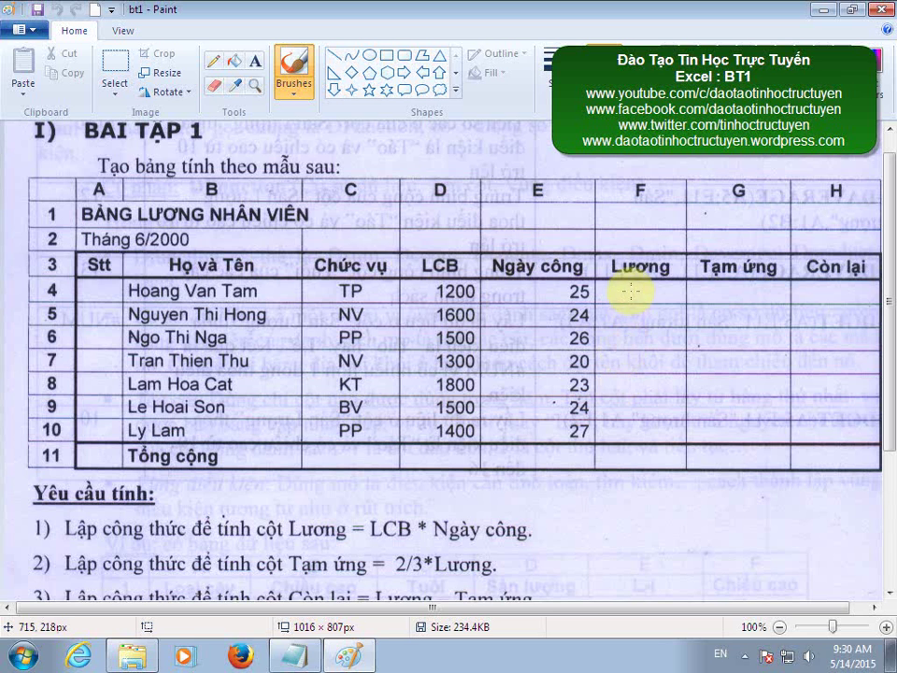
Note that exercise 1 uses no Excel functions, only +, -, *, /, then add 'chúng ta bắt đầu'
click(294, 654)
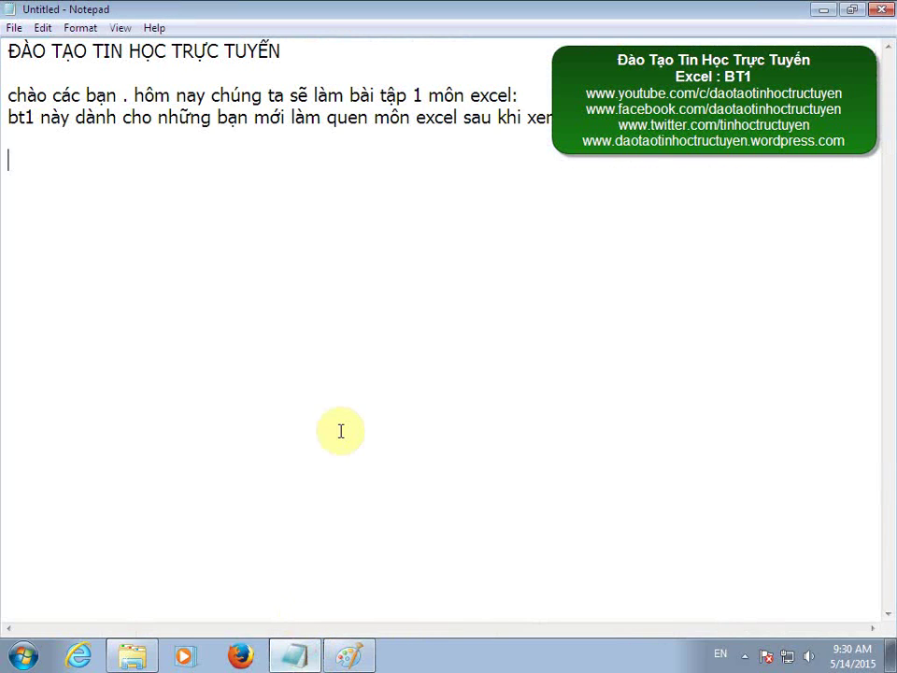
click(348, 383)
text(trong)
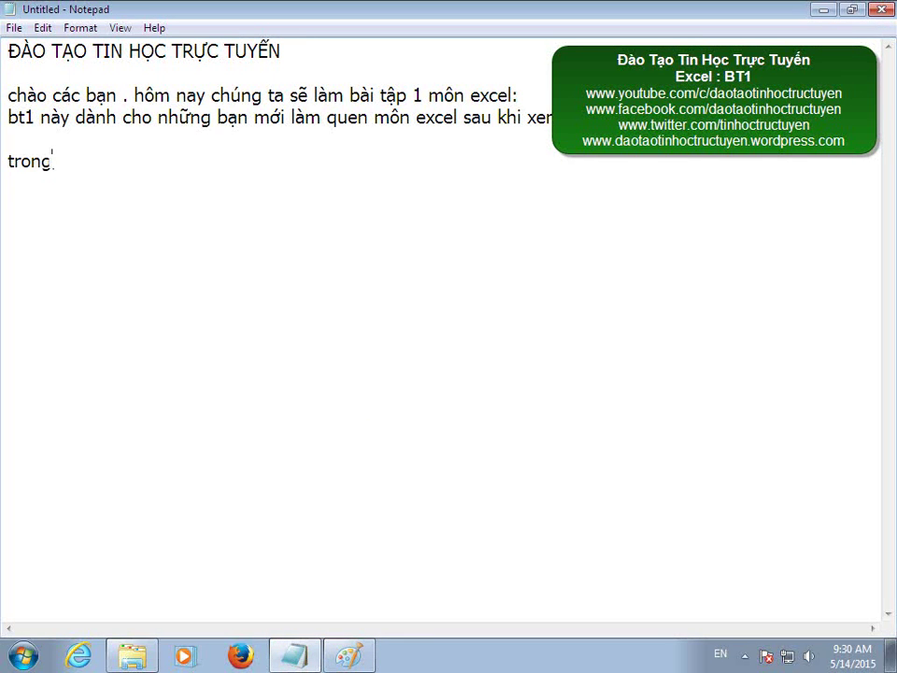
text( bai t)
text(ập 1 )
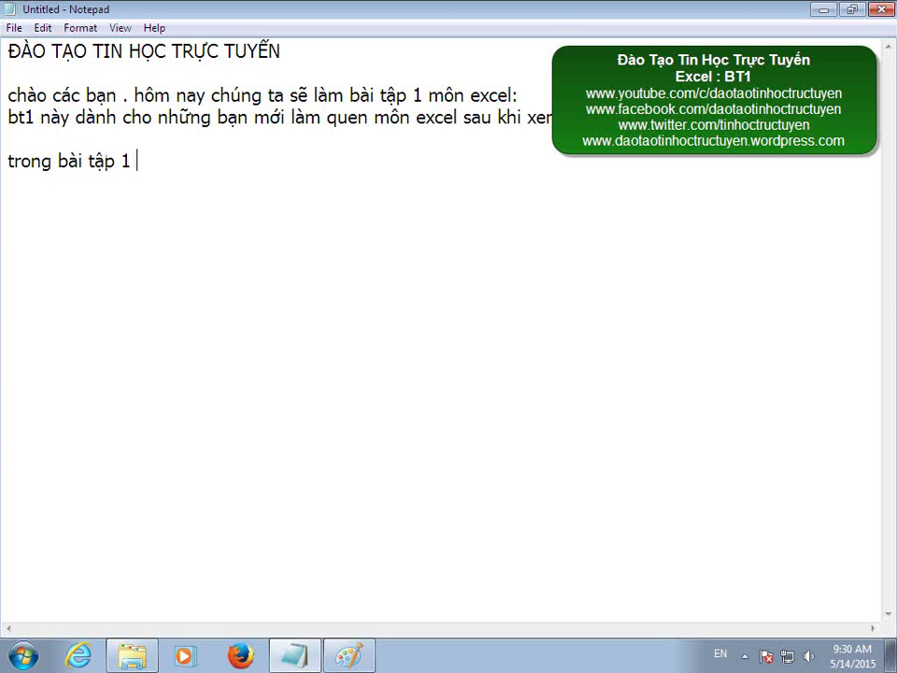
text(nayf ch)
text(ng ta ch)
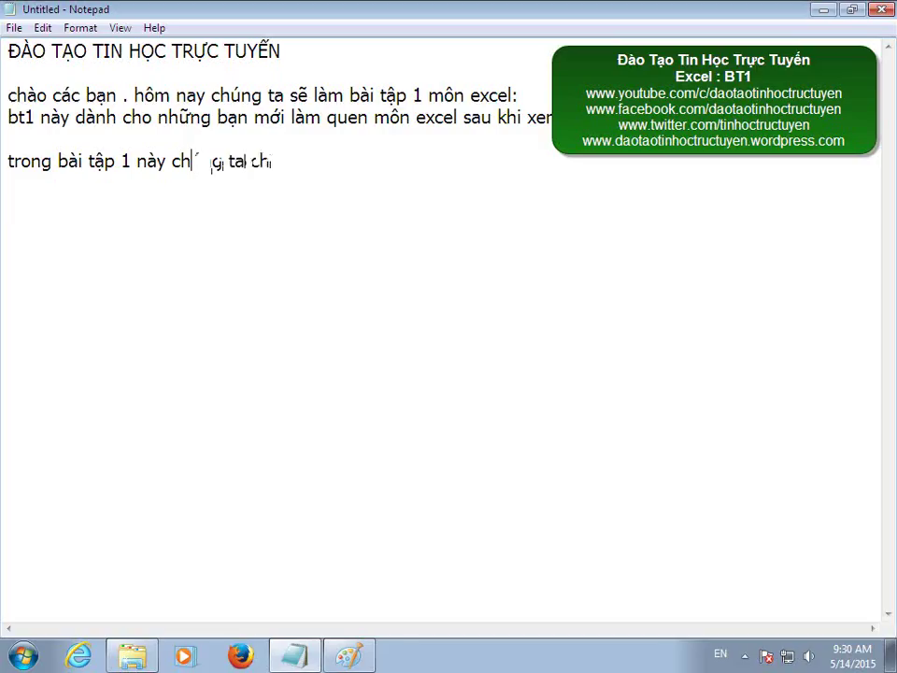
text(ua su)
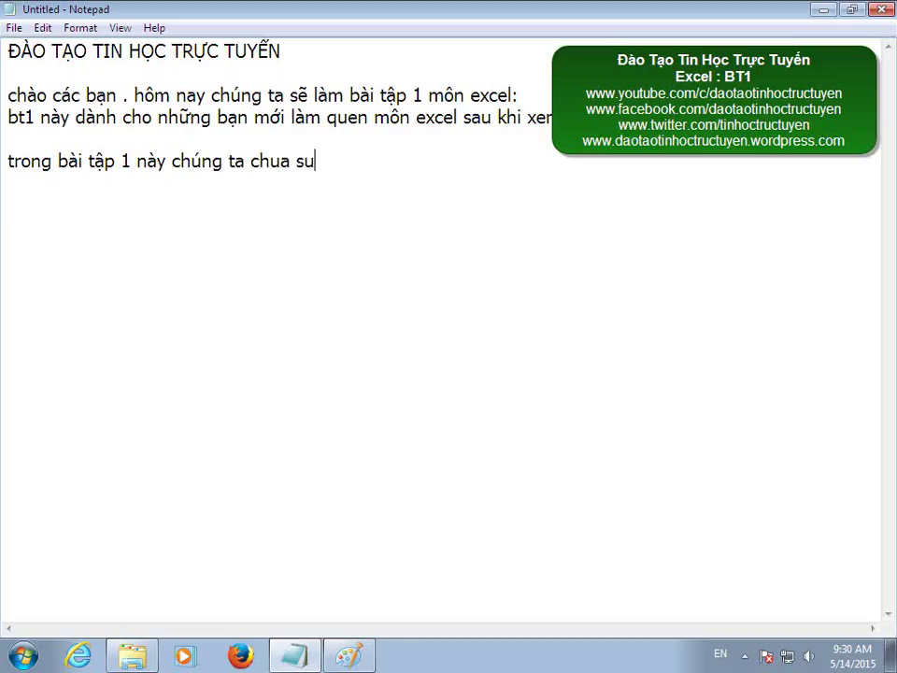
text(wr dux)
text(jng ha)
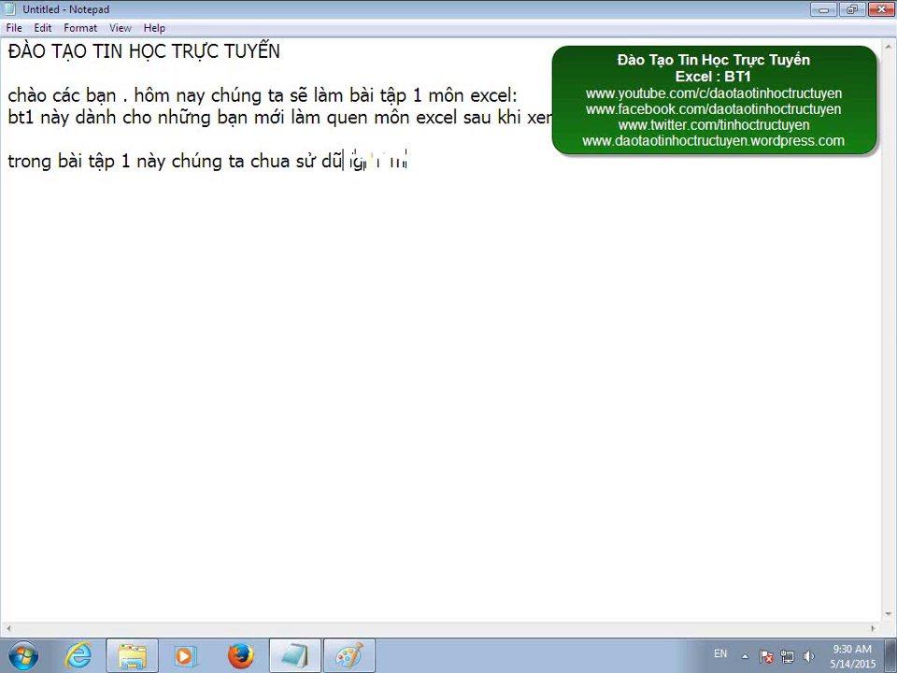
text(fm )
text(x)
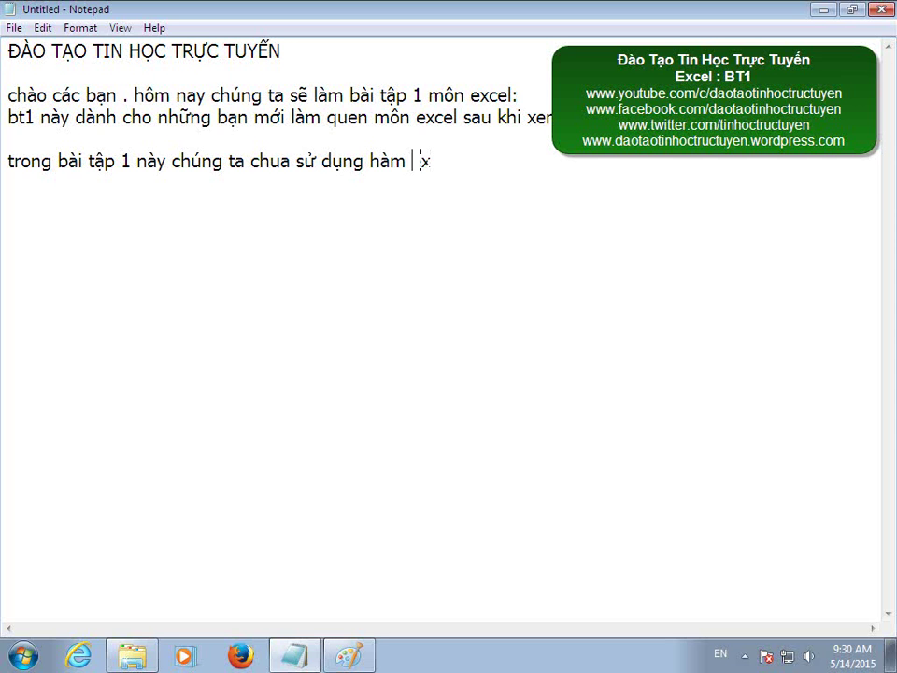
text(cel naof)
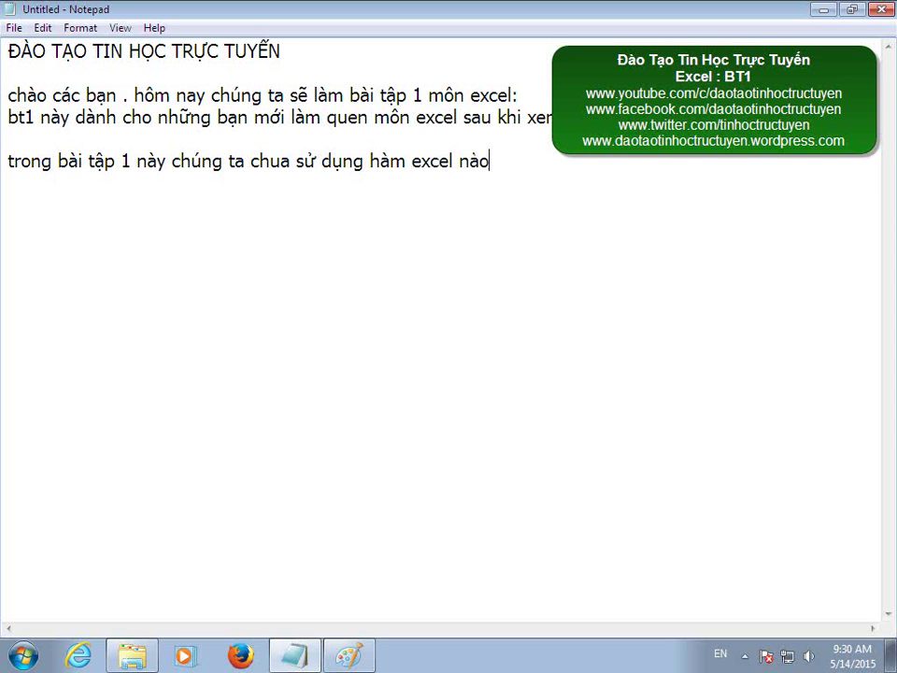
text( car)
text( - chir)
text( tn)
text(hỉ tính)
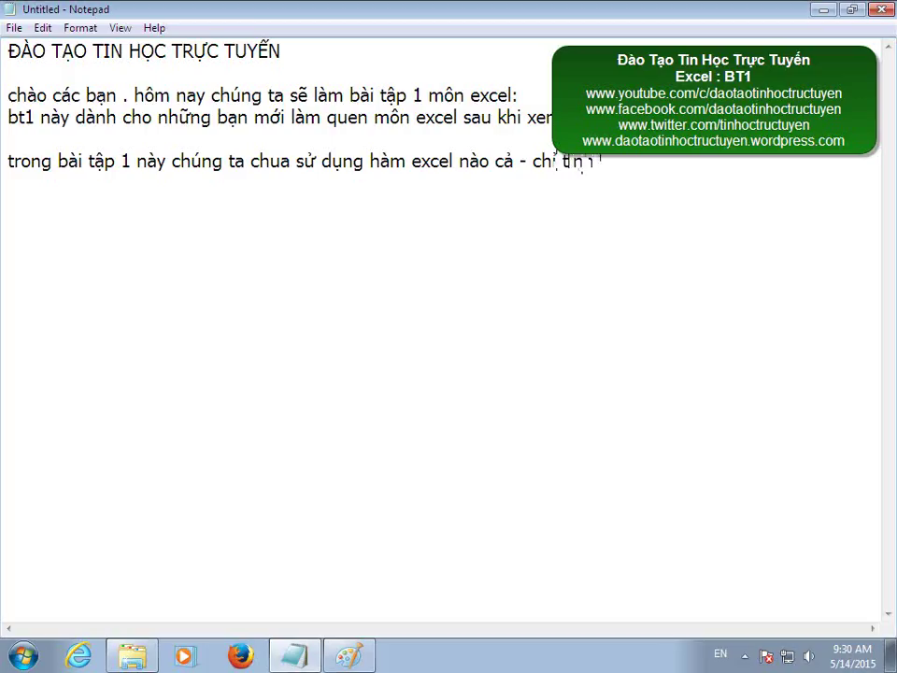
text(s toans)
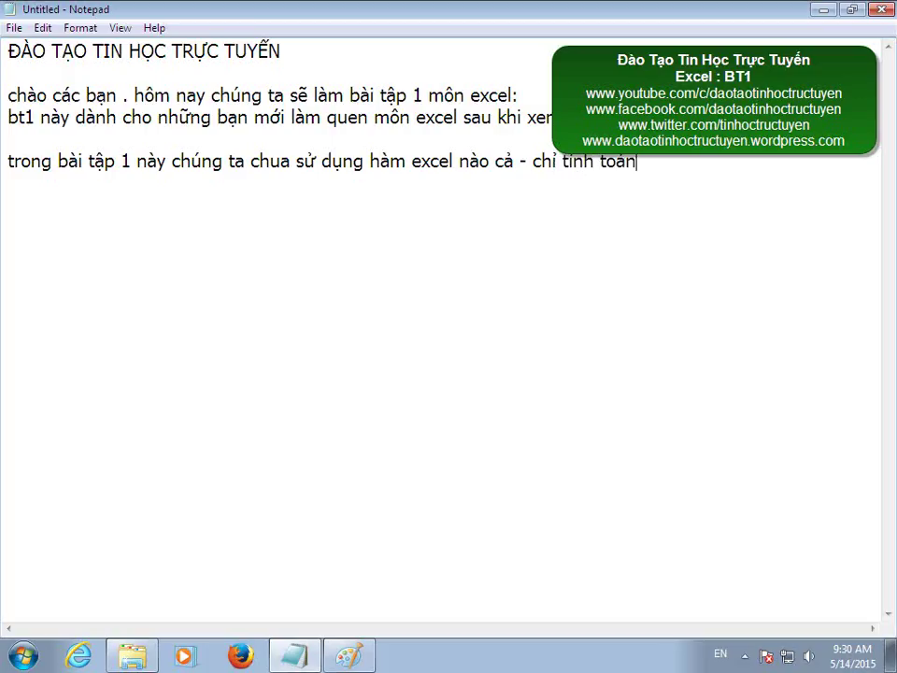
text( (+)
text(, -,)
text( *, )
text(/)
text())
key(Return)
text(chúng)
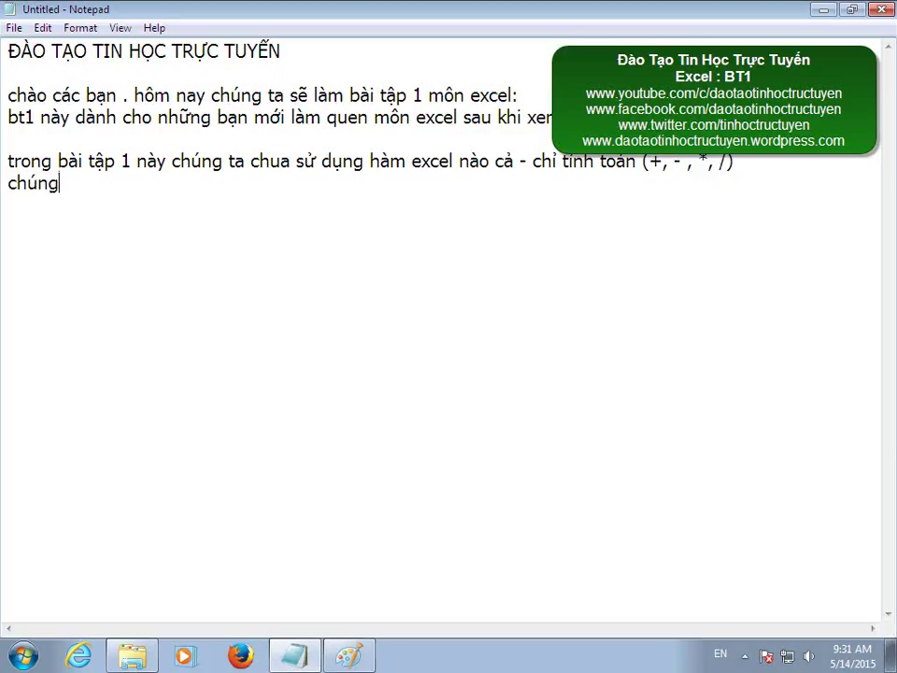
text( ta bắ)
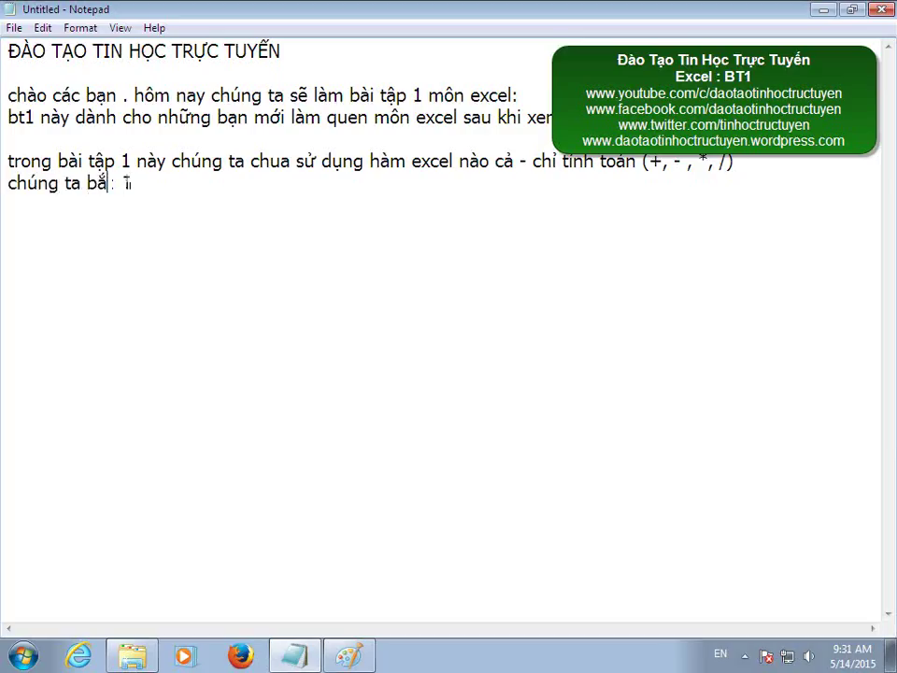
text(t đầu)
key(Return)
Open the EXCEL b1 workbook from the bai tap excel theo giao trinh folder in Explorer
click(353, 656)
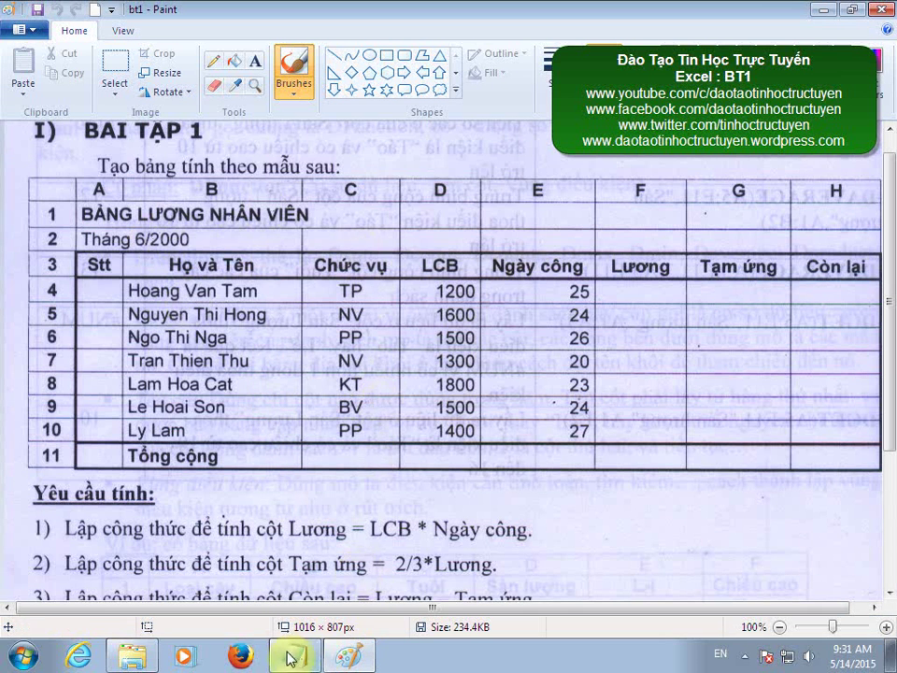
click(131, 657)
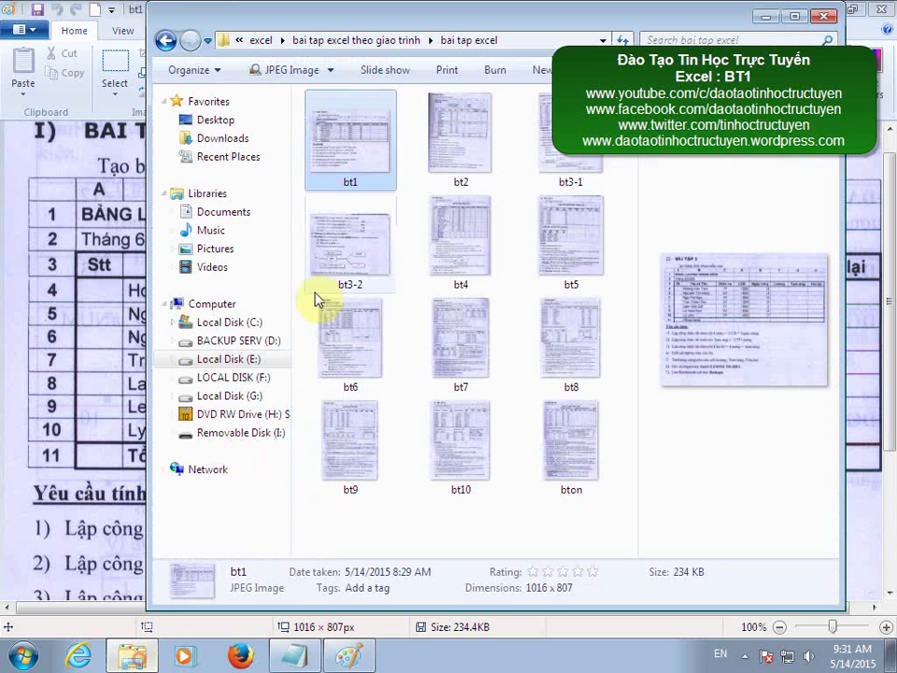
click(166, 40)
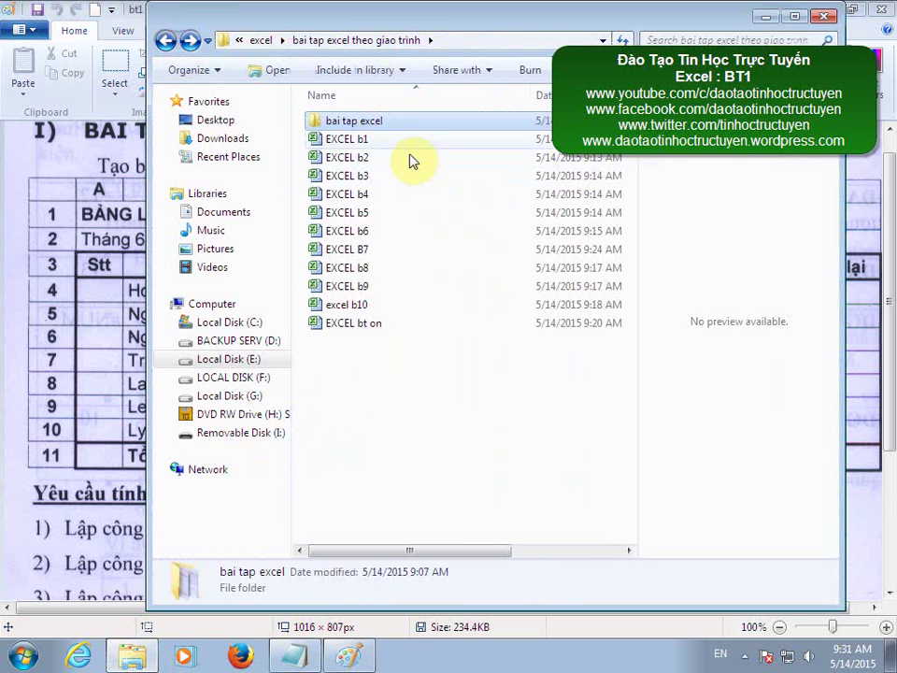
double_click(358, 140)
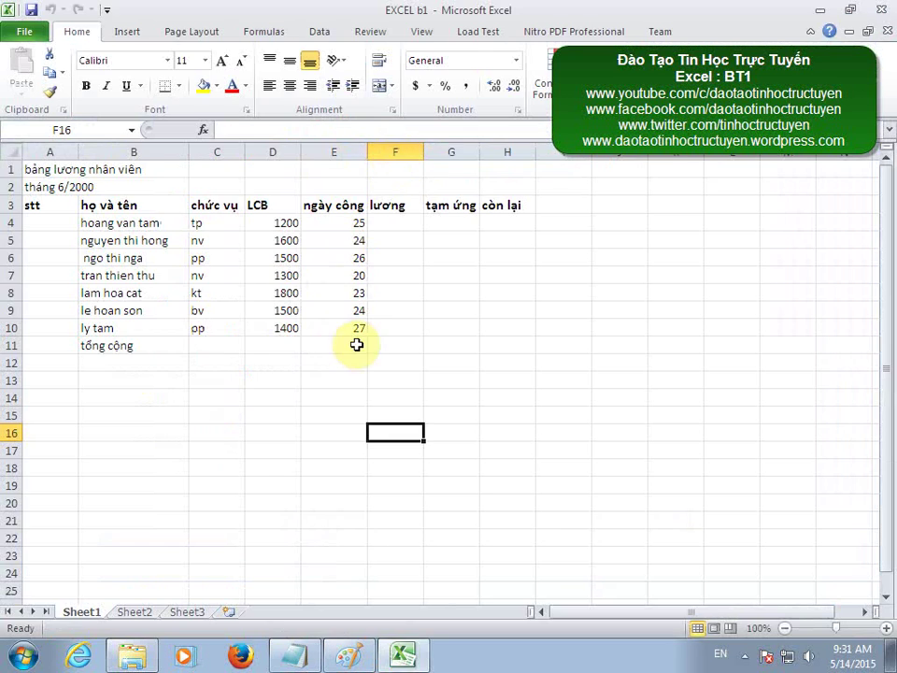
click(393, 221)
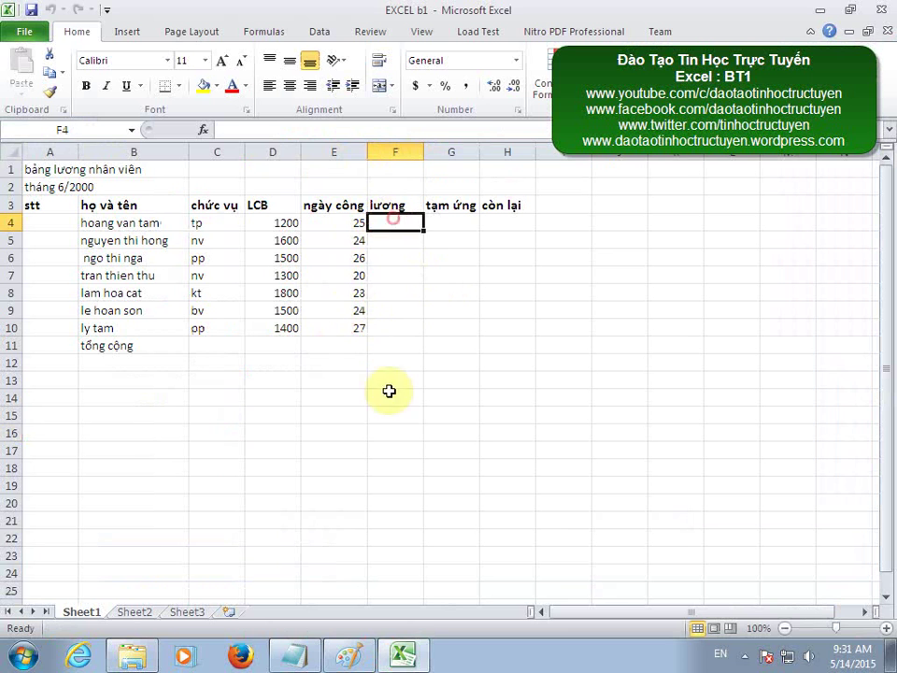
Circle requirement 1 and underline Lương = LCB * Ngày công in green on the bt1 image
click(348, 657)
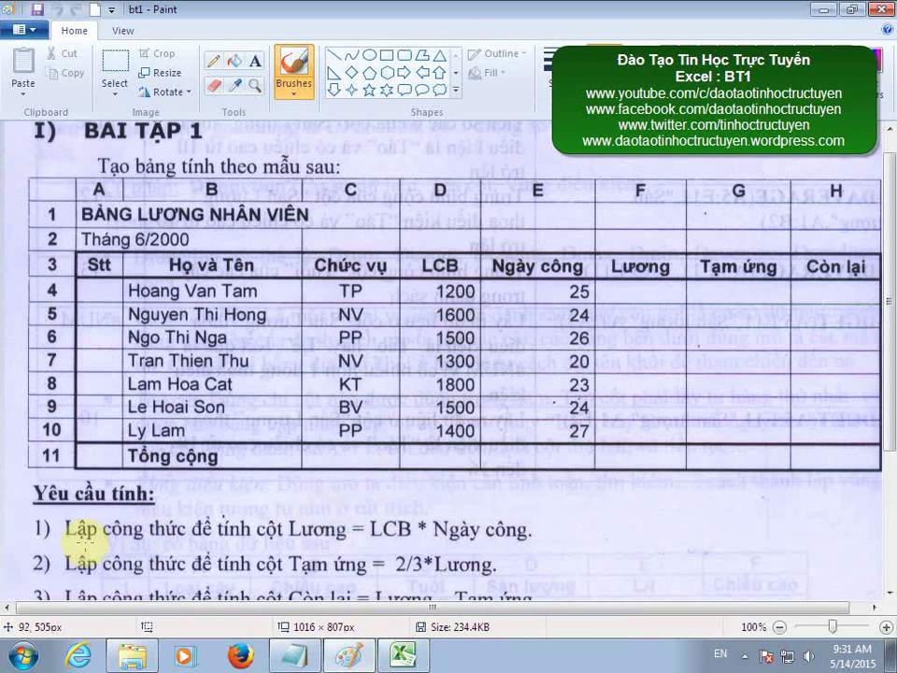
drag(33, 535, 58, 529)
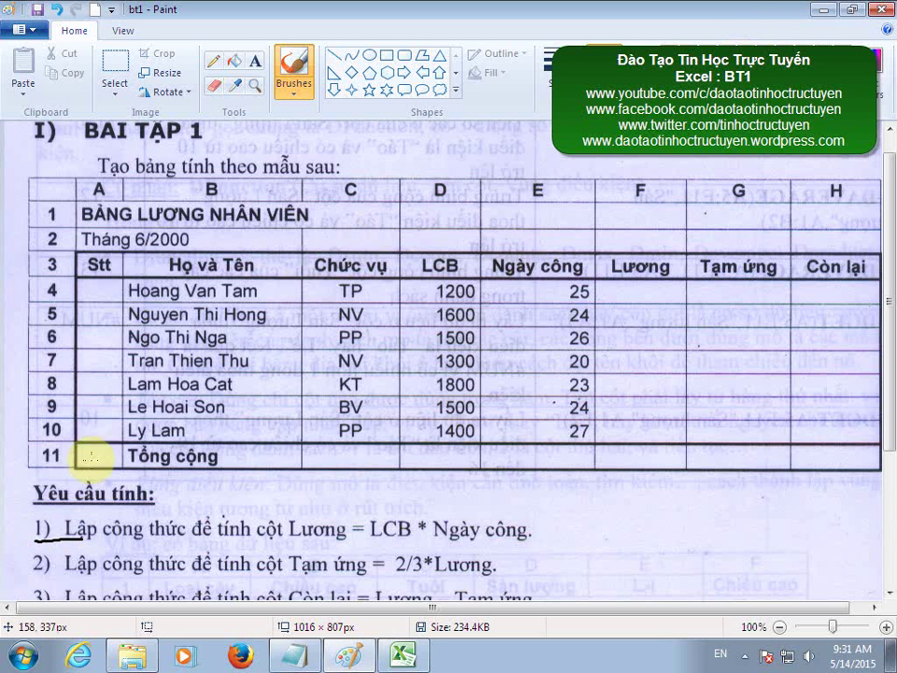
drag(39, 510, 43, 517)
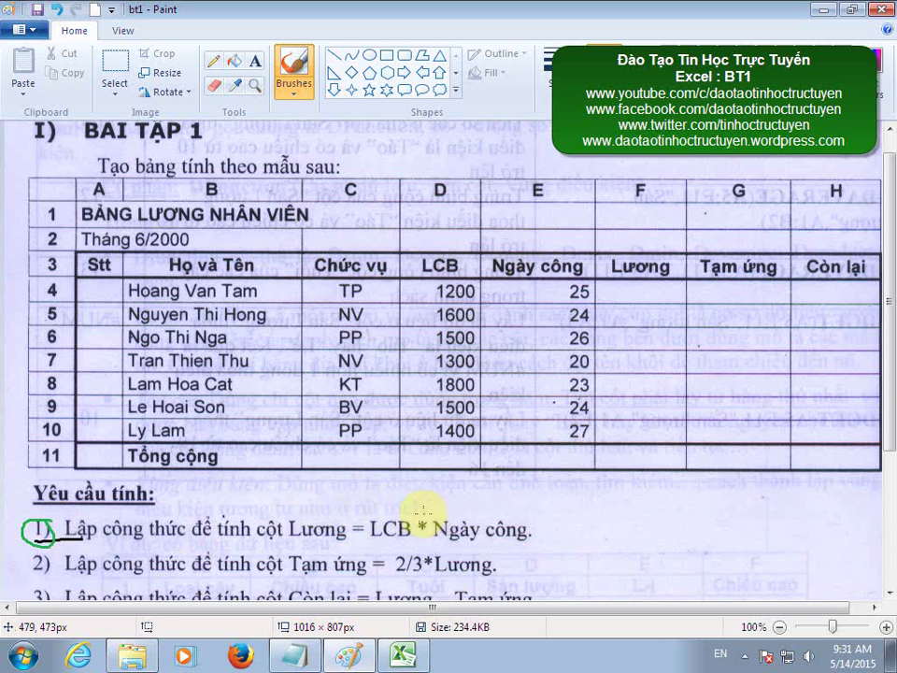
drag(295, 537, 504, 537)
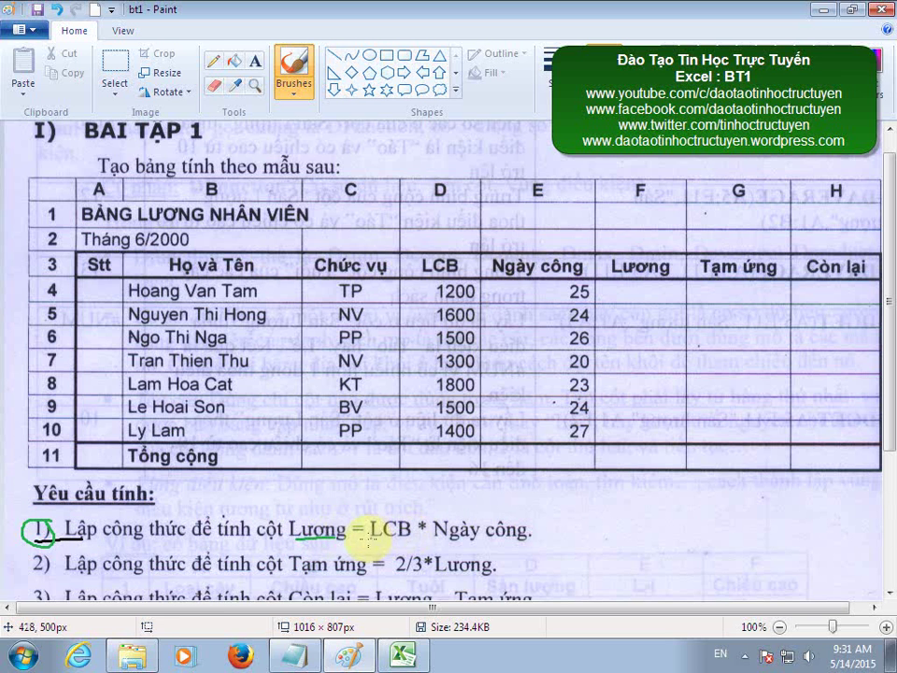
Enter =D4*E4 in F4 and fill it down to F10, giving salaries 30000 to 37800
click(403, 655)
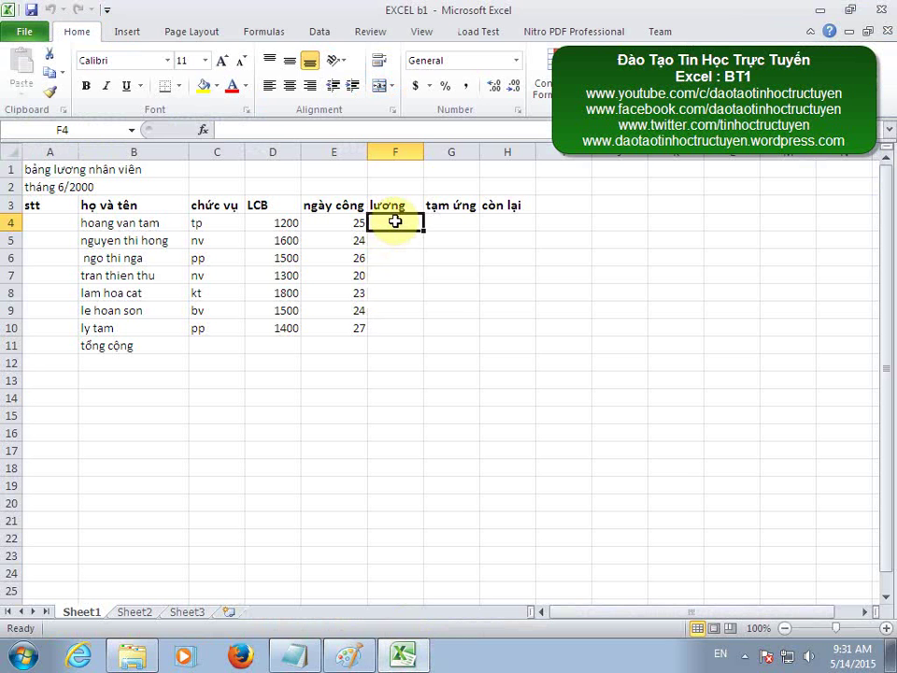
text(=)
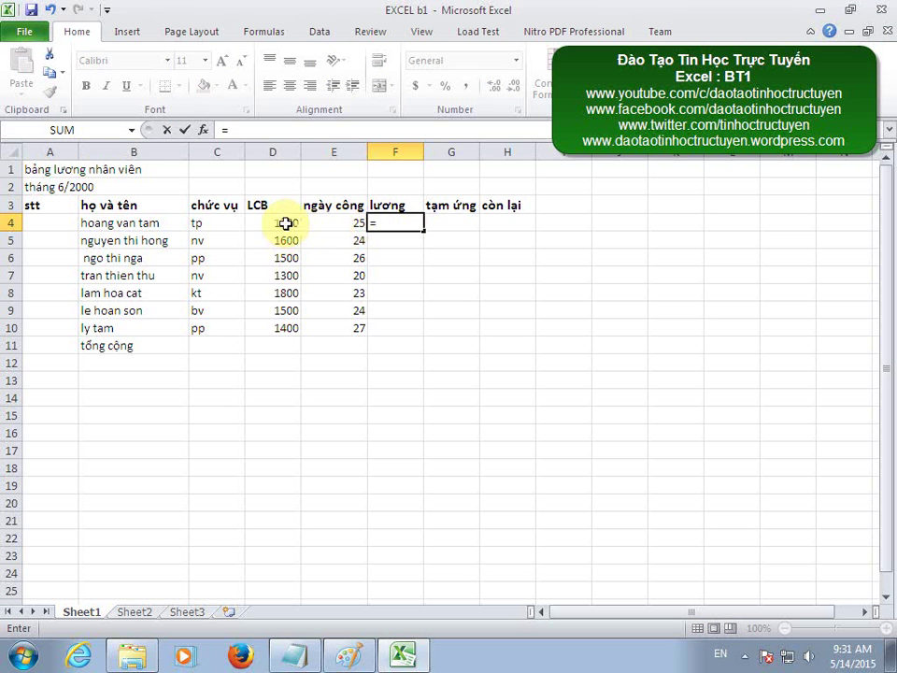
click(285, 223)
text(*)
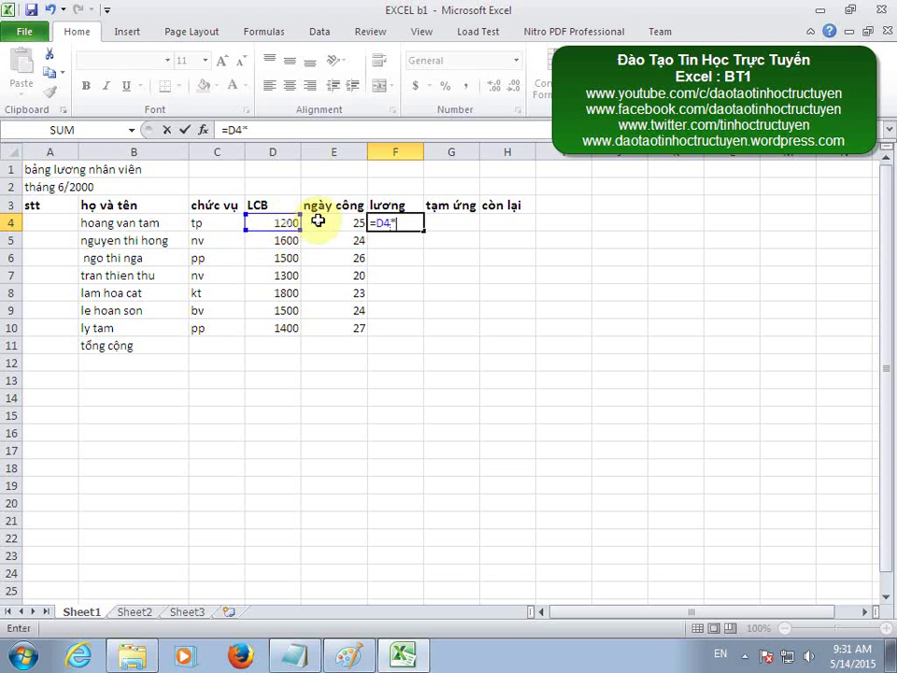
click(335, 223)
text())
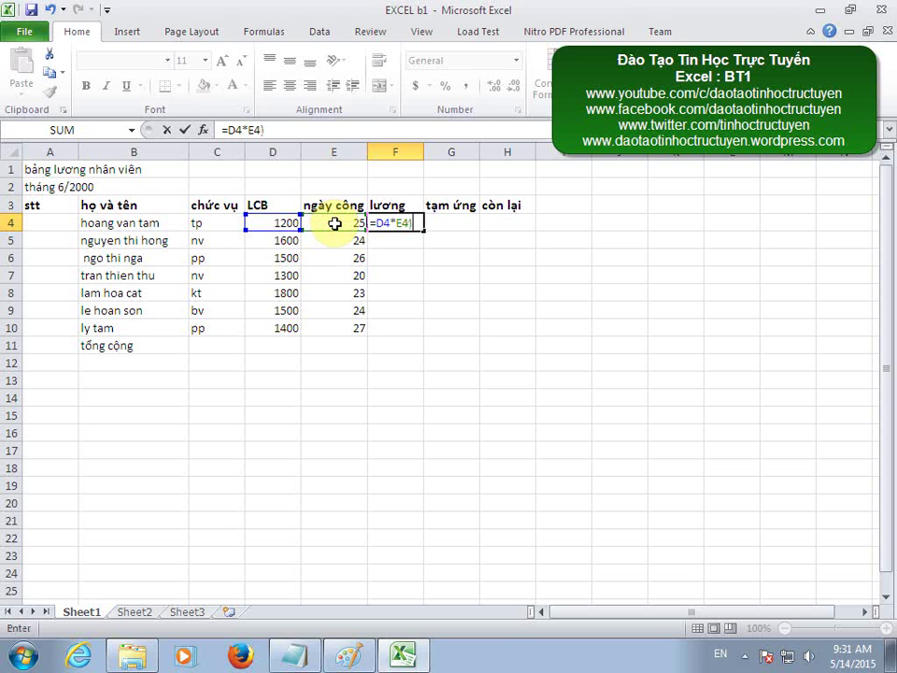
key(Return)
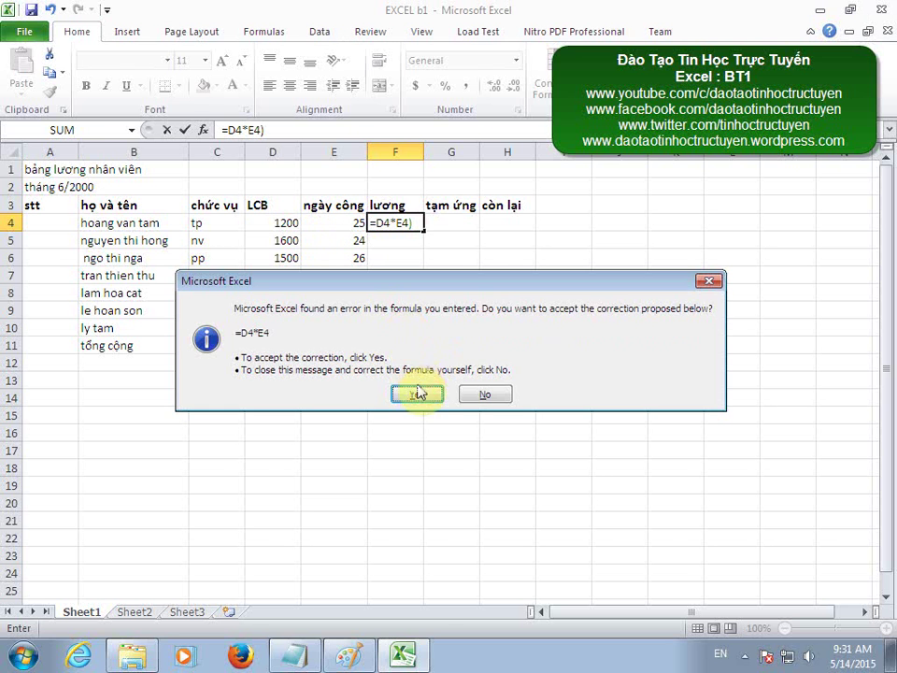
click(417, 393)
click(411, 225)
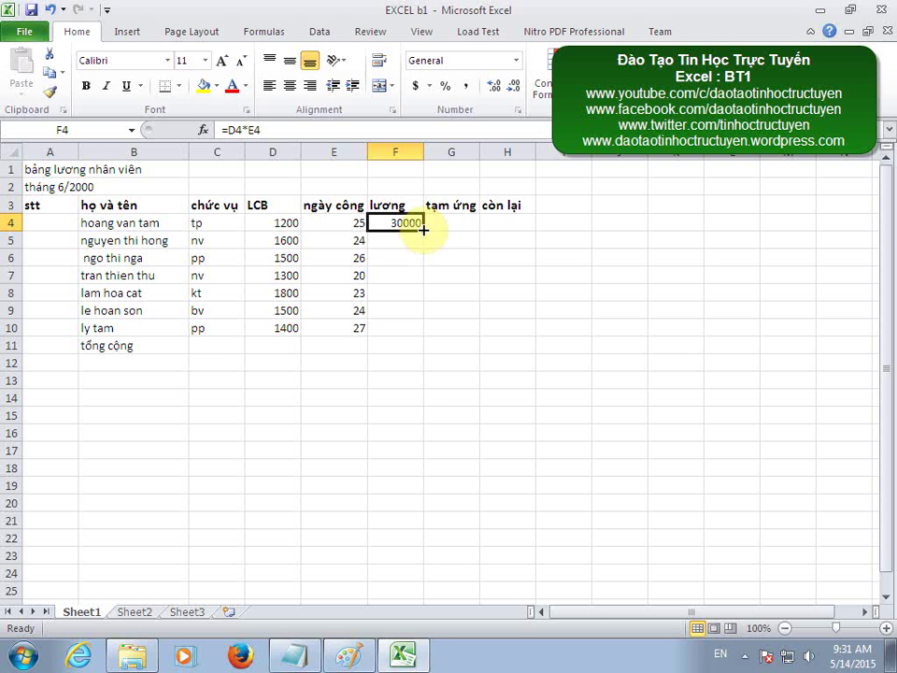
drag(422, 229, 425, 333)
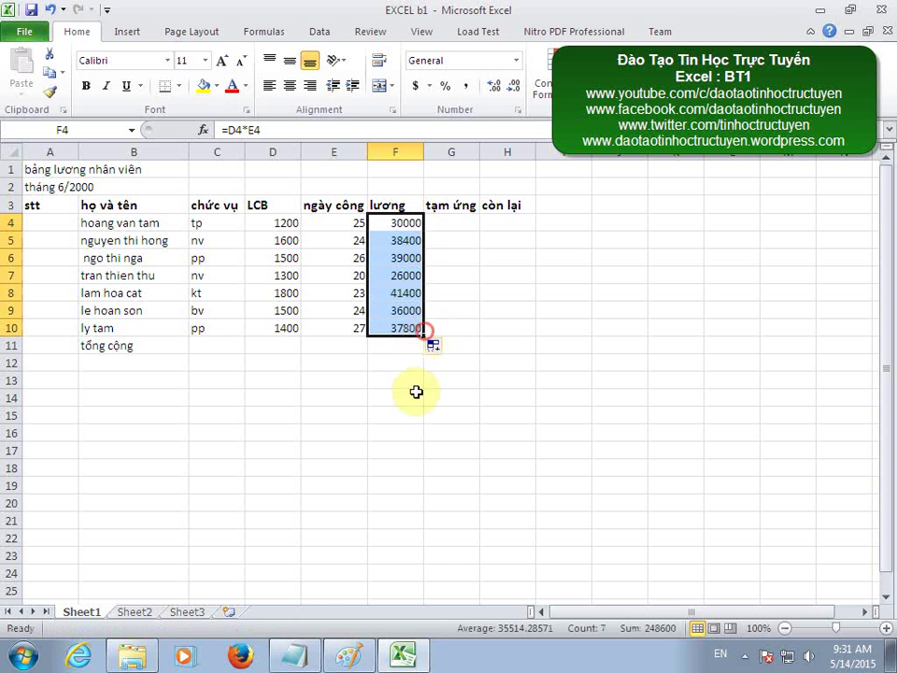
Mark requirement 2, Tạm ứng = 2/3*Lương, in green on the exercise image
click(349, 655)
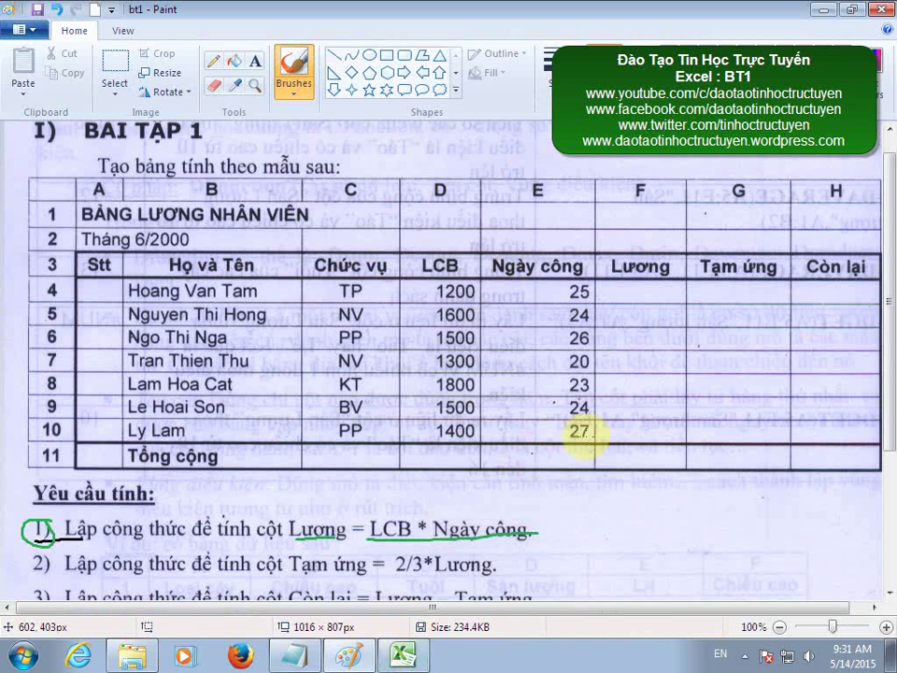
drag(891, 297, 890, 378)
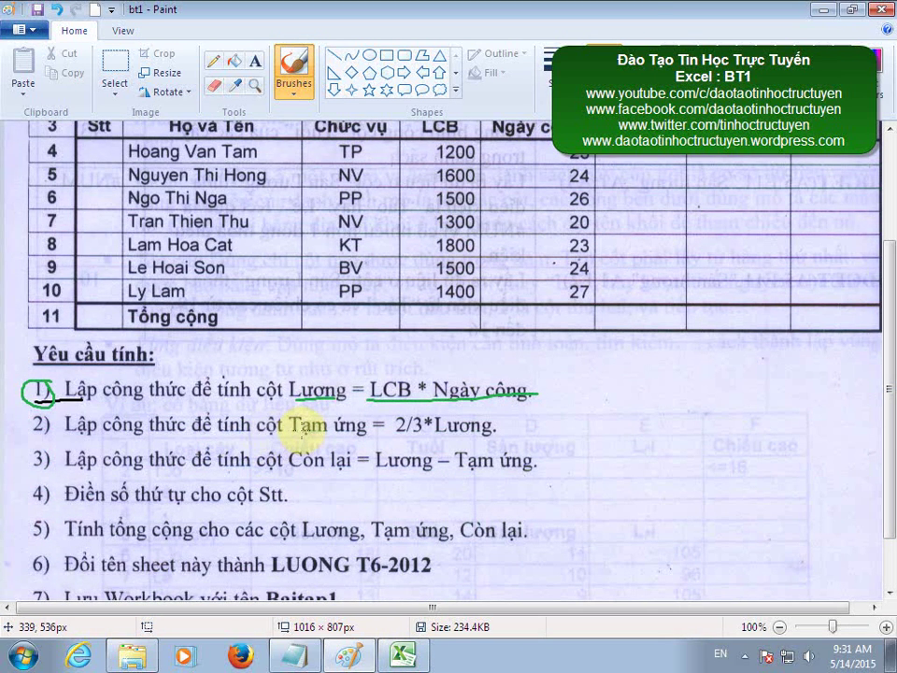
mouse_move(297, 432)
mouse_down()
mouse_move(366, 430)
mouse_move(441, 410)
mouse_move(371, 436)
mouse_up()
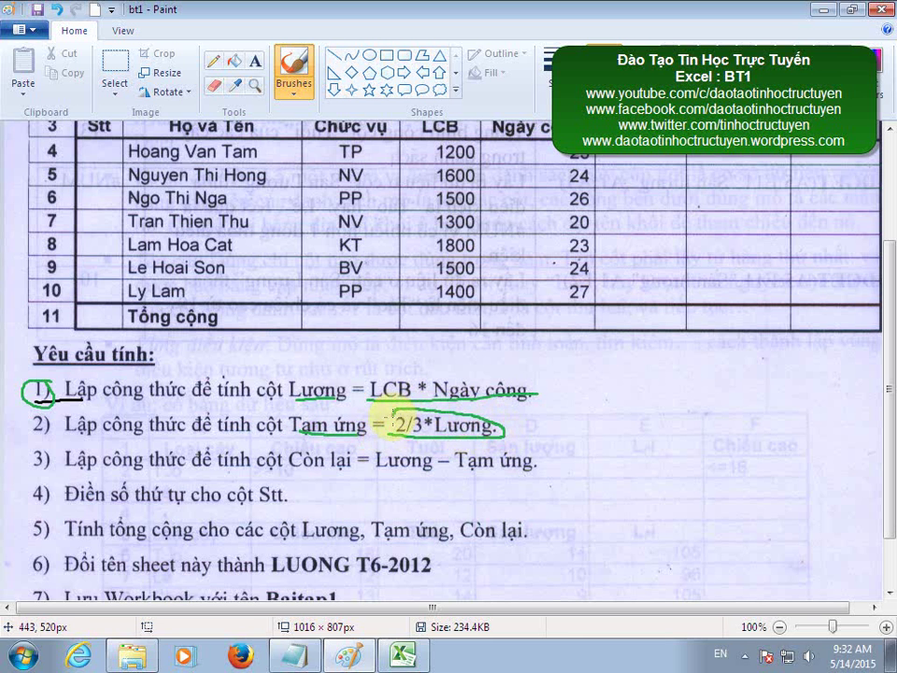
click(403, 657)
Enter =2/3*F4 in G4 and fill it down to G10, giving advances 20000 to 25200
click(443, 224)
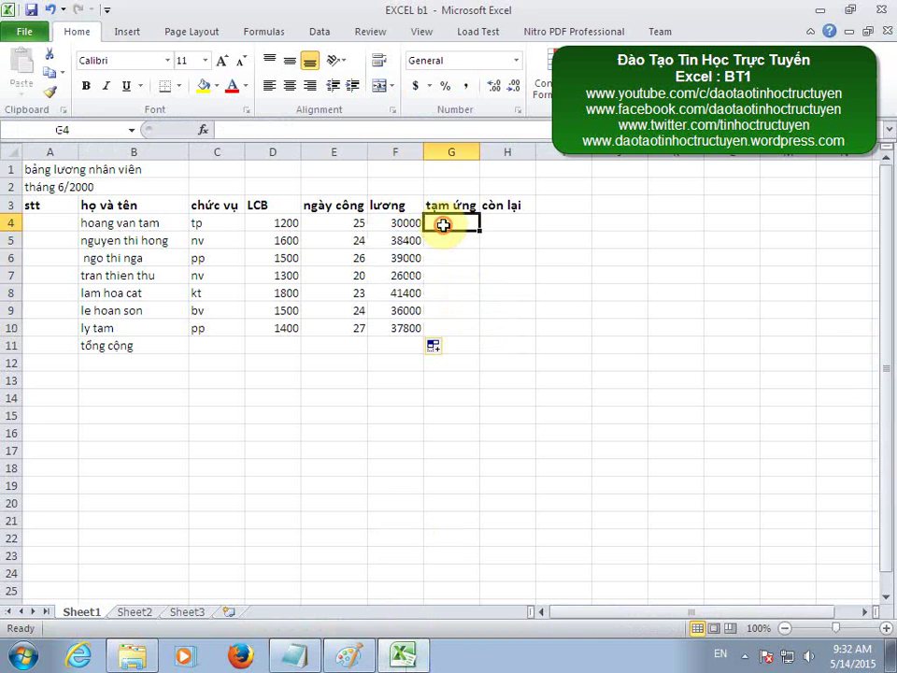
text(=)
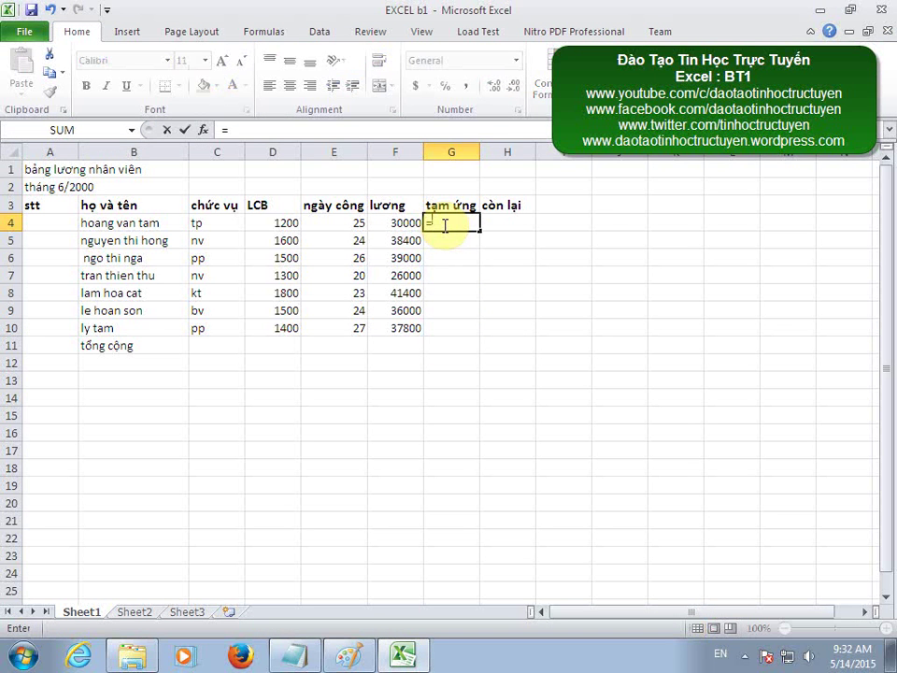
text(2/3*F4)
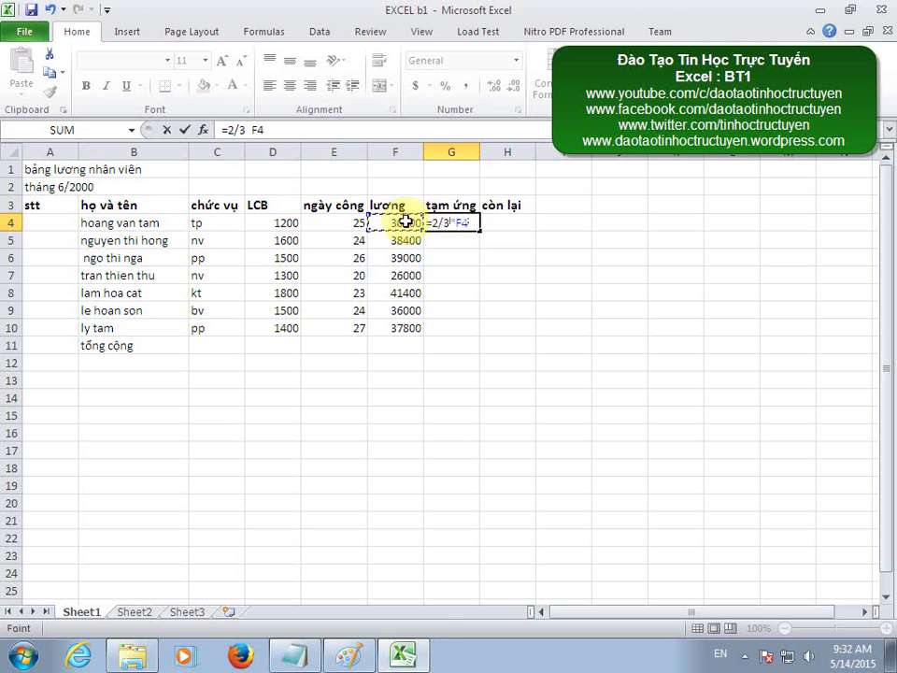
key(Return)
click(472, 224)
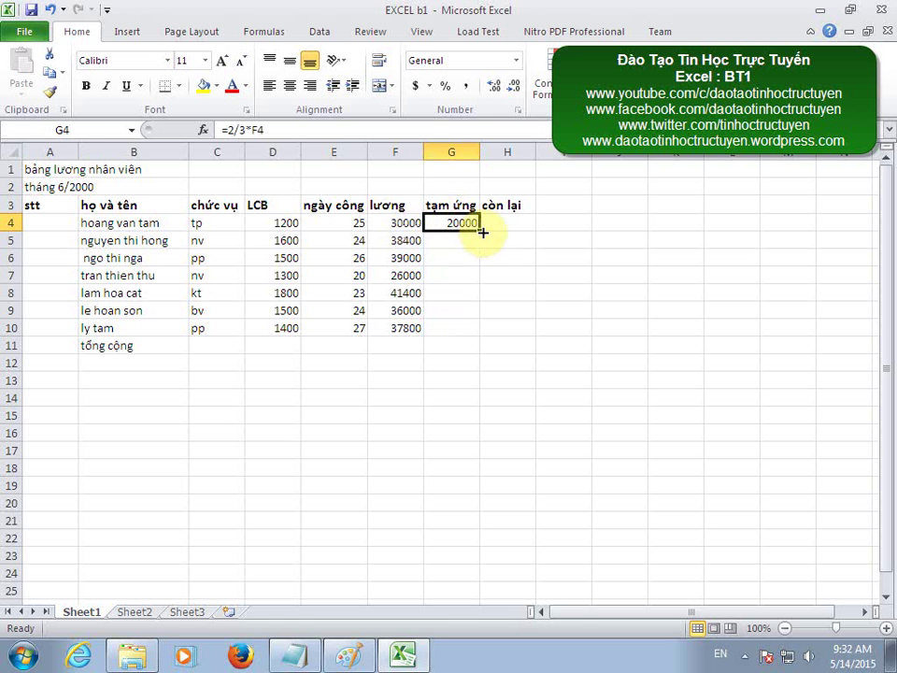
drag(478, 231, 474, 333)
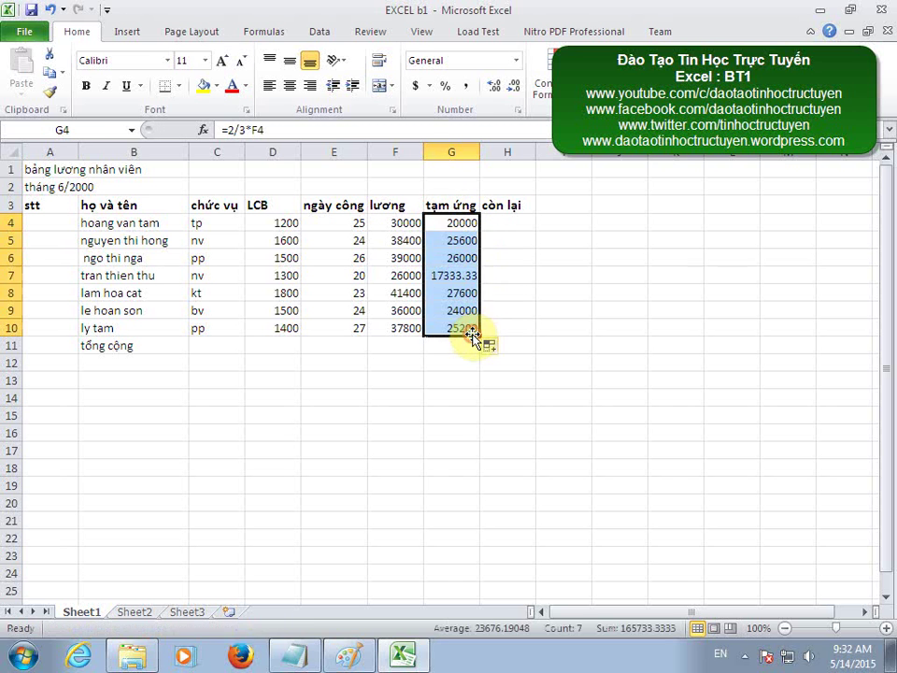
click(404, 654)
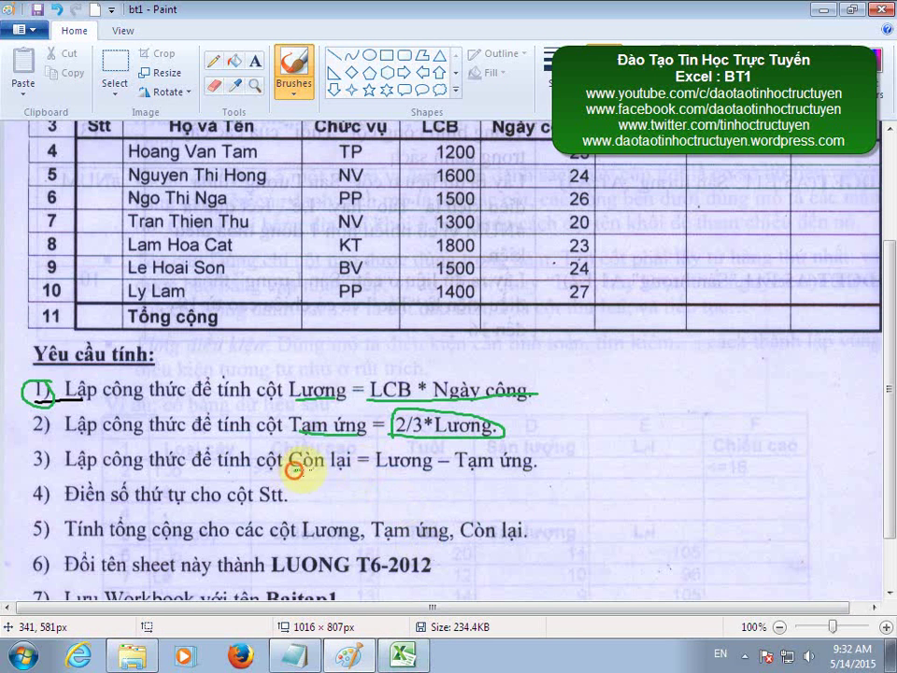
Underline requirement 3, Còn lại = Lương − Tạm ứng, in green, then select H4 in Excel
mouse_move(297, 471)
mouse_down()
mouse_move(435, 472)
mouse_move(452, 452)
mouse_move(460, 470)
mouse_up()
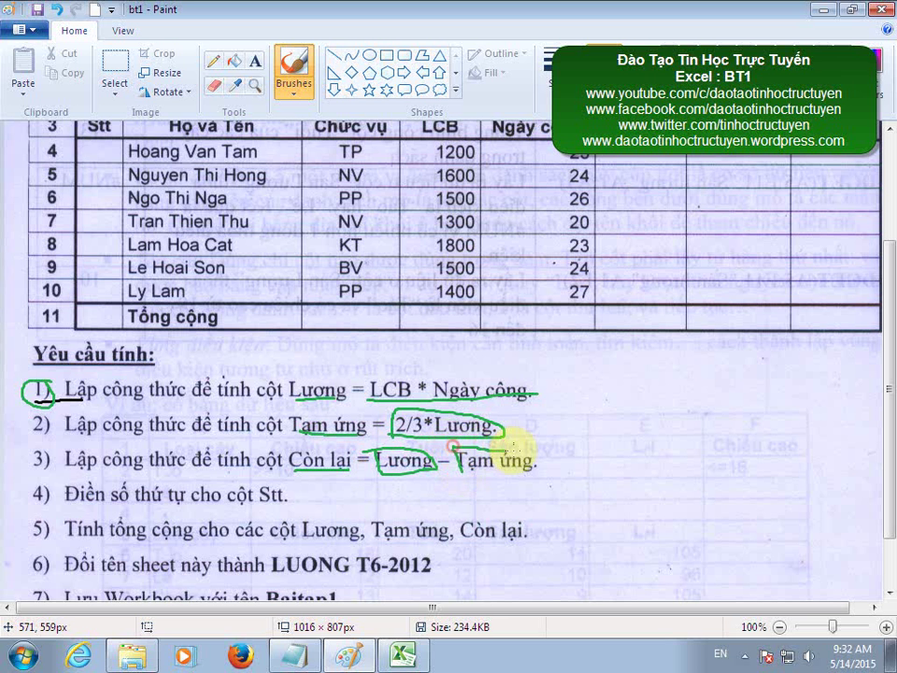
click(406, 654)
click(503, 221)
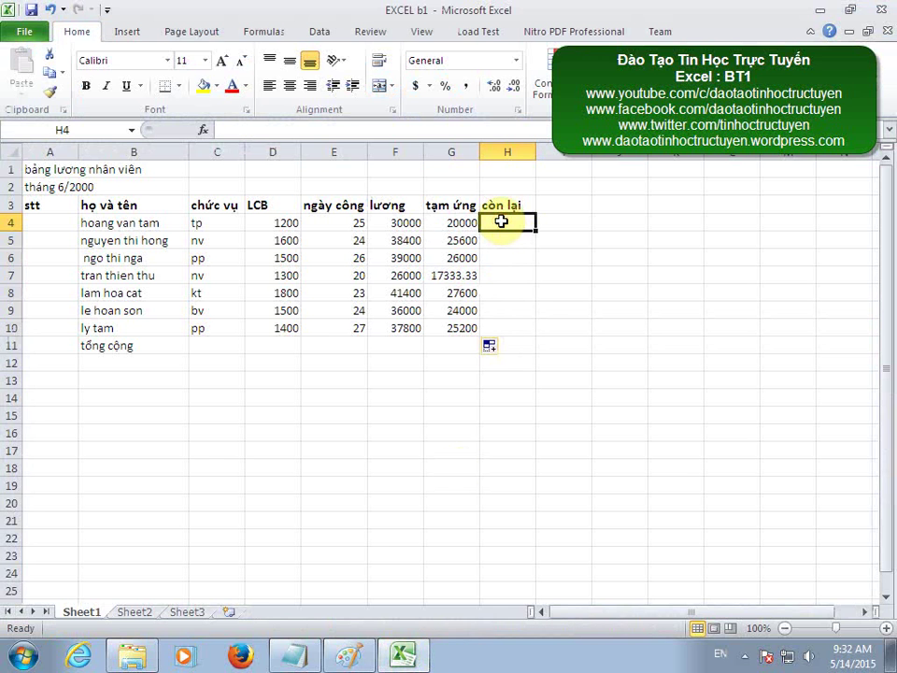
Enter =F4-G4 in H4 and fill it down the còn lại column, giving 10000 to 12600
text(=)
click(400, 222)
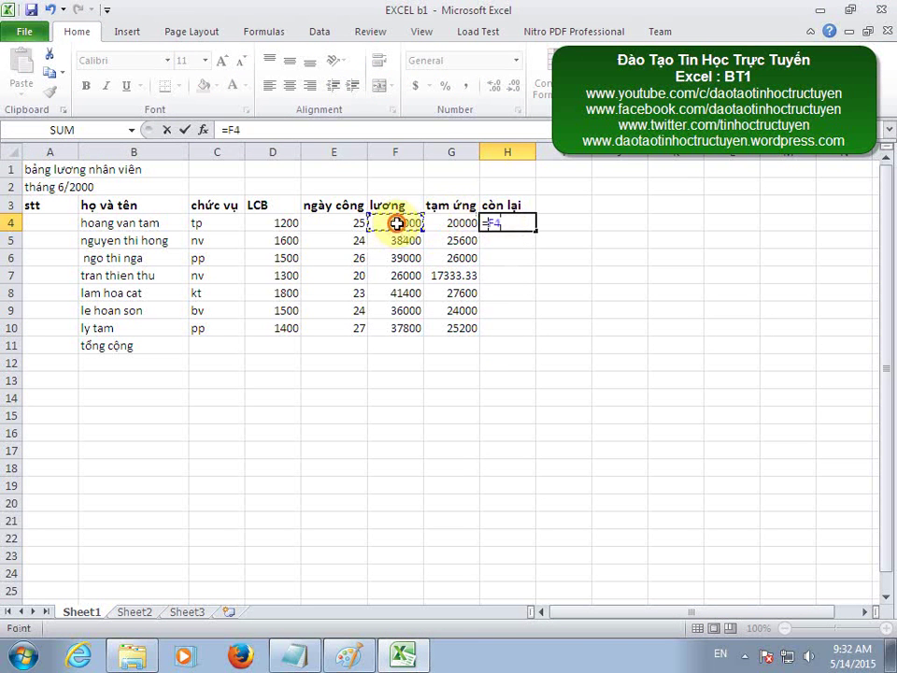
click(452, 221)
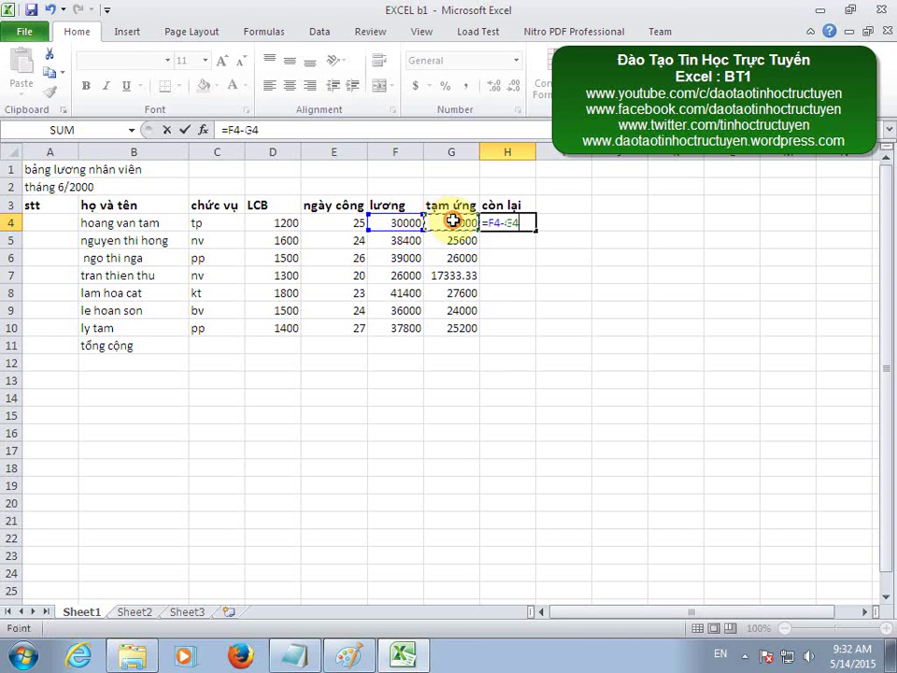
key(Return)
click(513, 222)
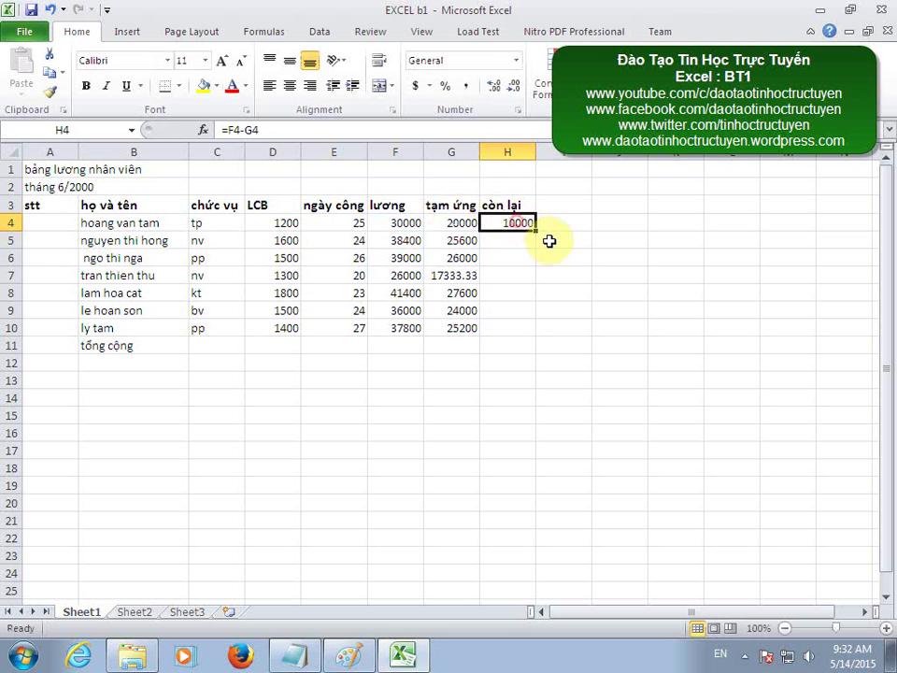
double_click(536, 231)
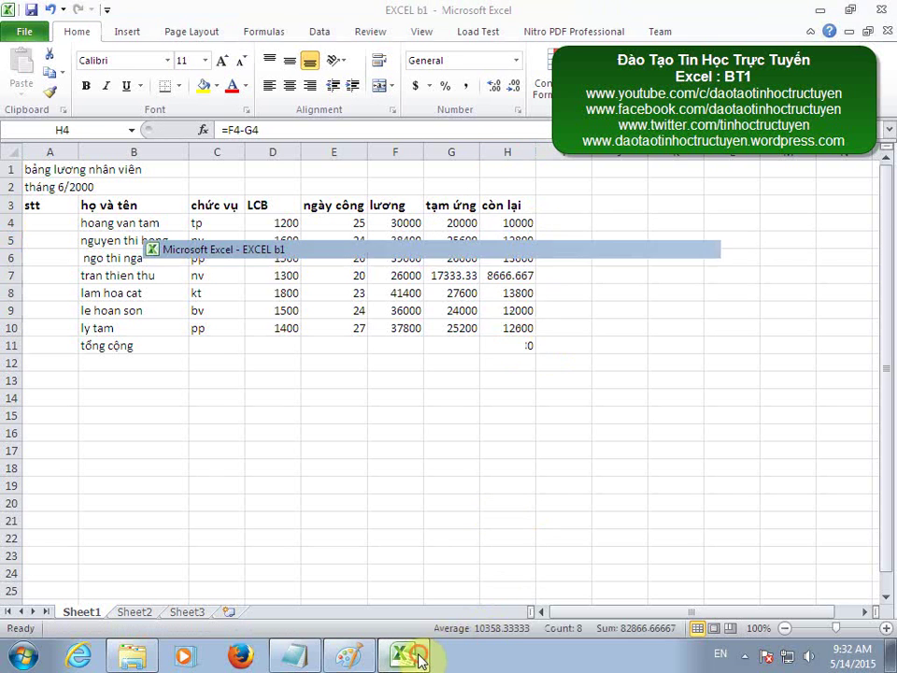
Underline requirement 4 about numbering the Stt column on the exercise image
click(418, 659)
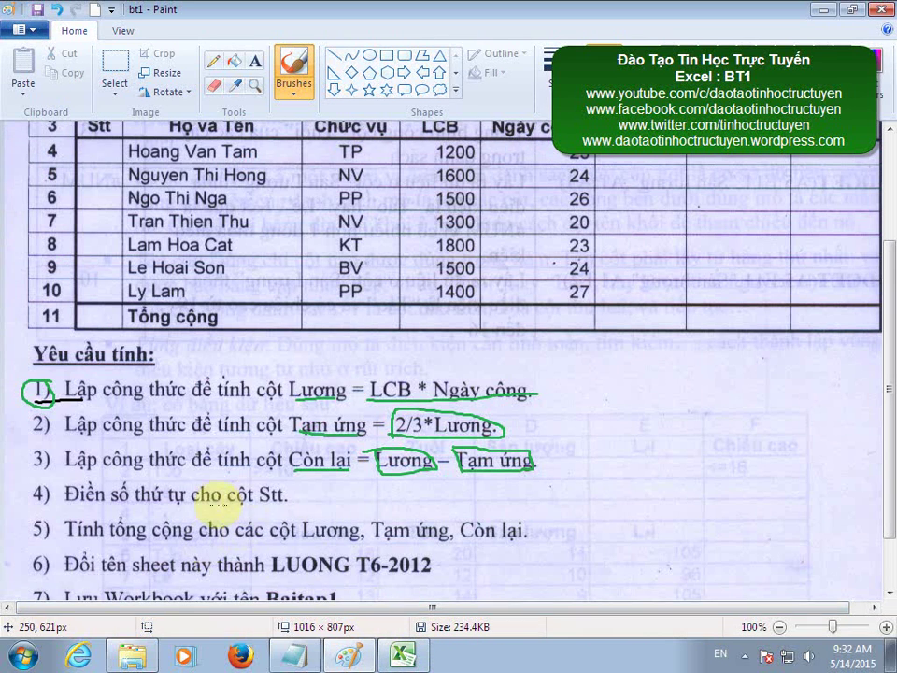
drag(65, 499, 287, 495)
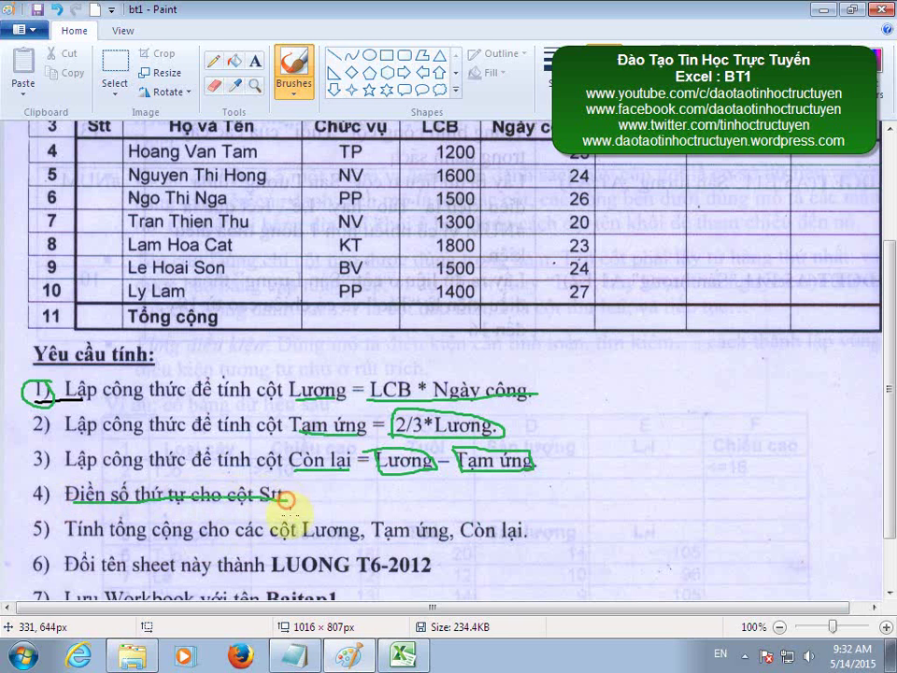
click(395, 654)
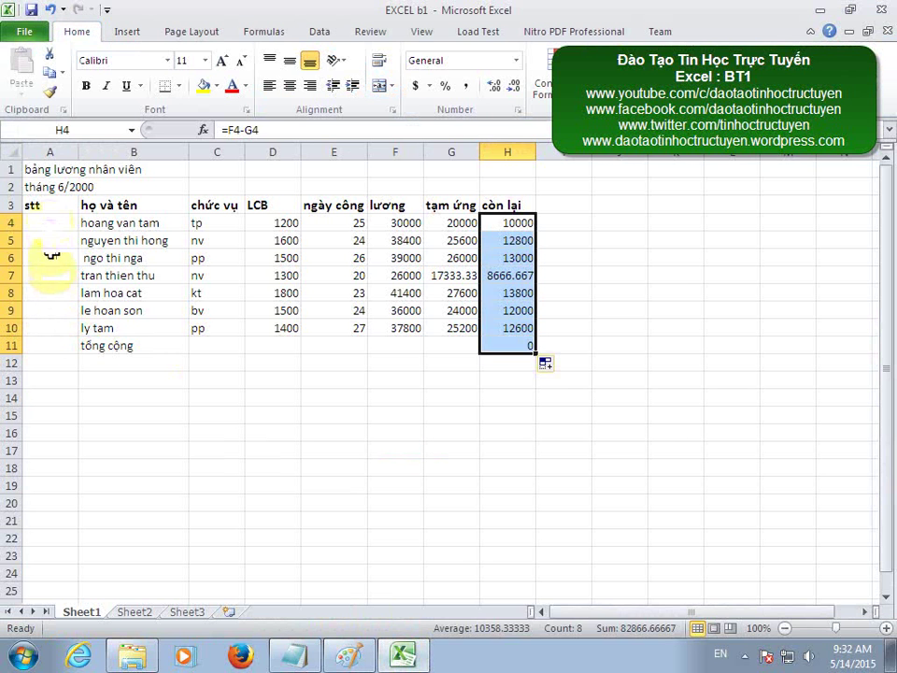
Number the stt column 1 through 7 in A4:A10 by filling down from a 1, 2 pattern
click(50, 219)
text(1)
key(Return)
text(2)
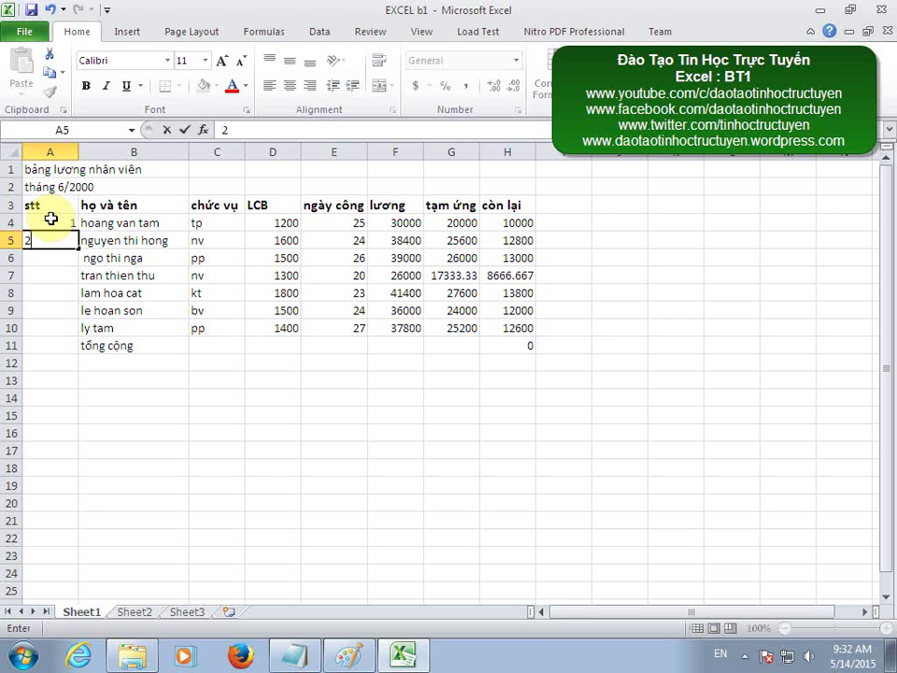
key(Return)
click(51, 219)
drag(50, 219, 73, 335)
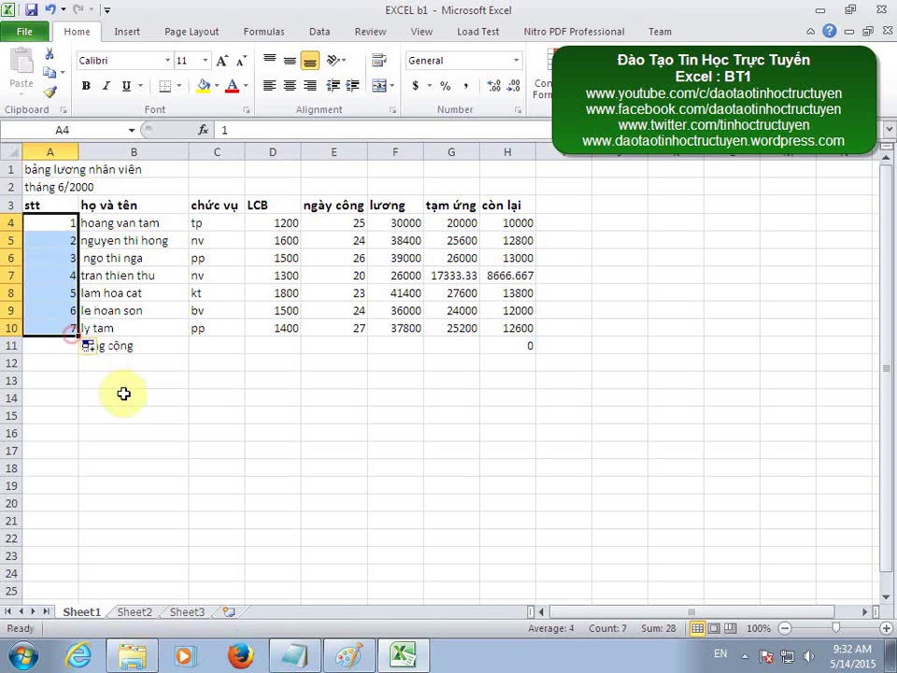
click(225, 450)
click(349, 655)
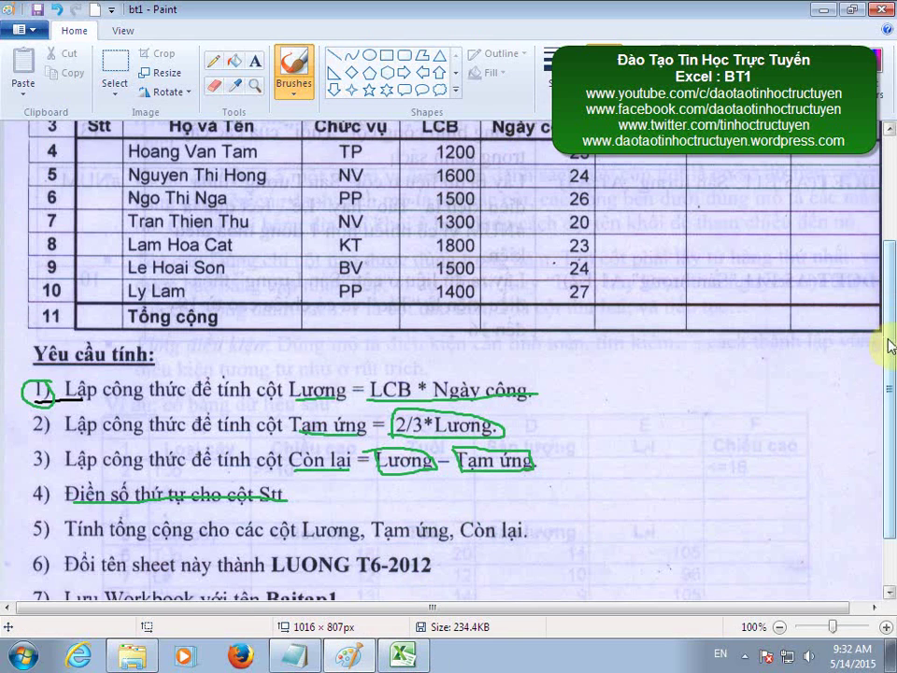
Underline 'tổng cộng' and the Lương, Tạm ứng, Còn lại column names in requirement 5 in green
drag(888, 374, 889, 422)
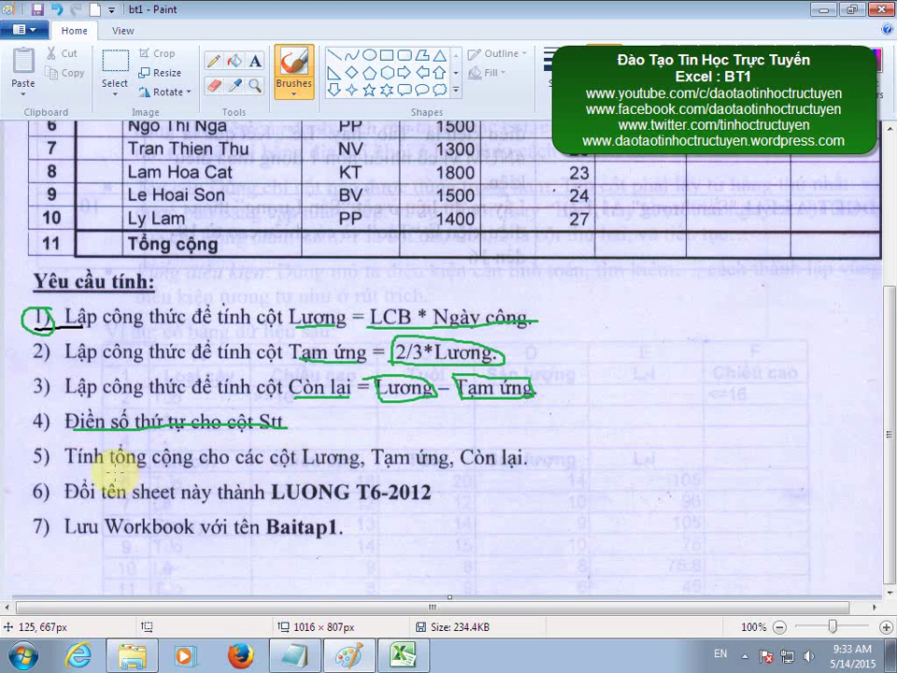
drag(110, 463, 192, 463)
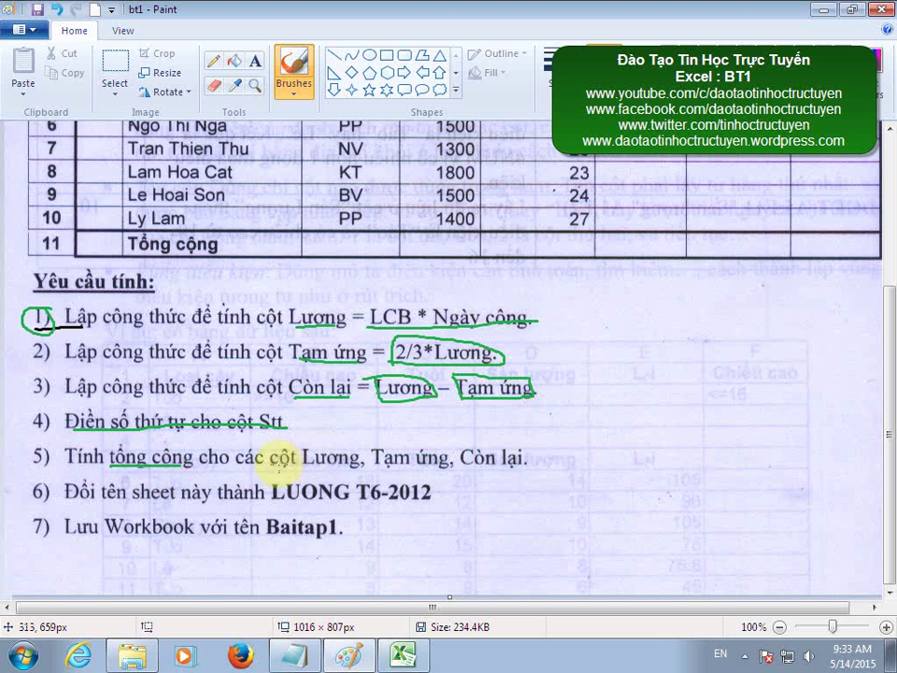
drag(271, 462, 526, 466)
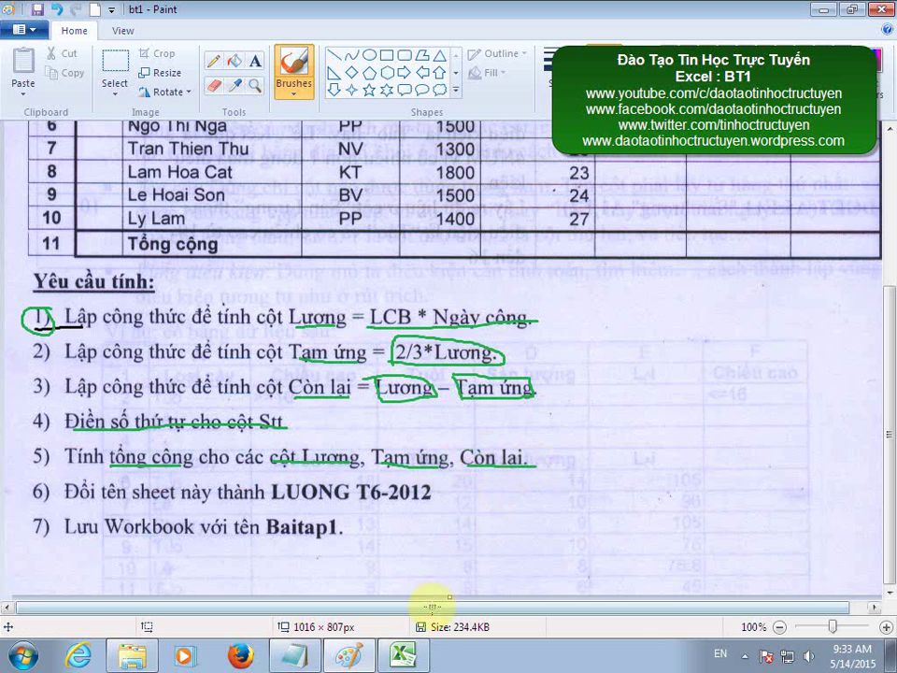
click(403, 657)
Start a new Notepad line noting that question 2's totals will use the SUM function
click(295, 656)
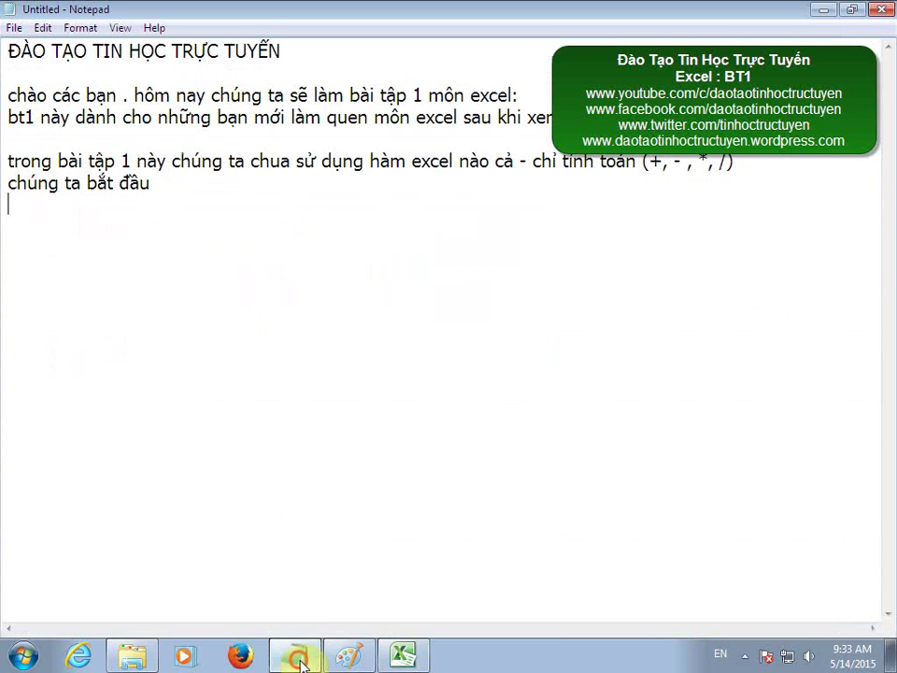
key(Return)
key(Return)
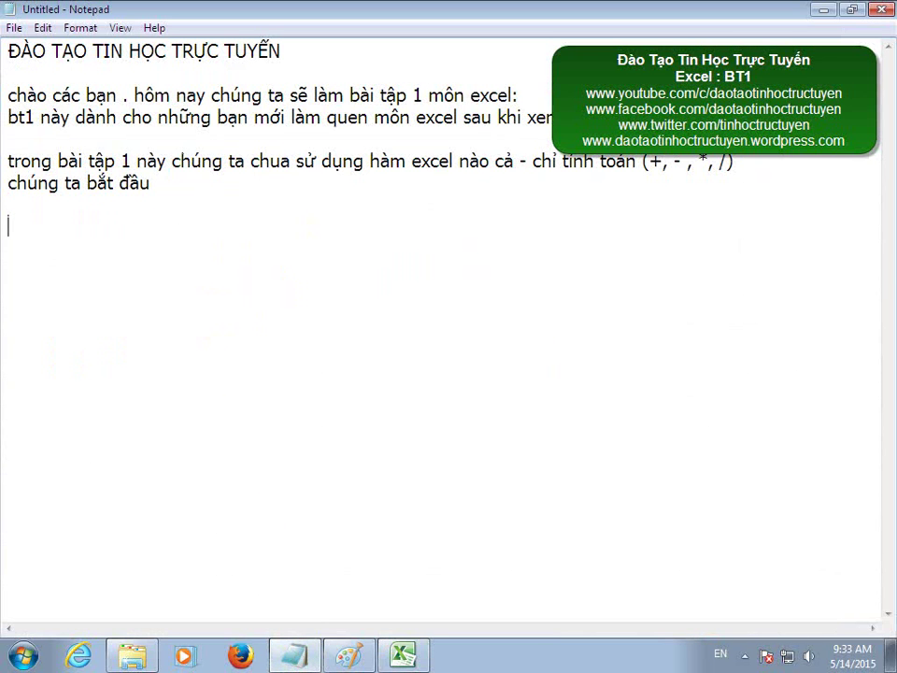
click(315, 658)
click(358, 659)
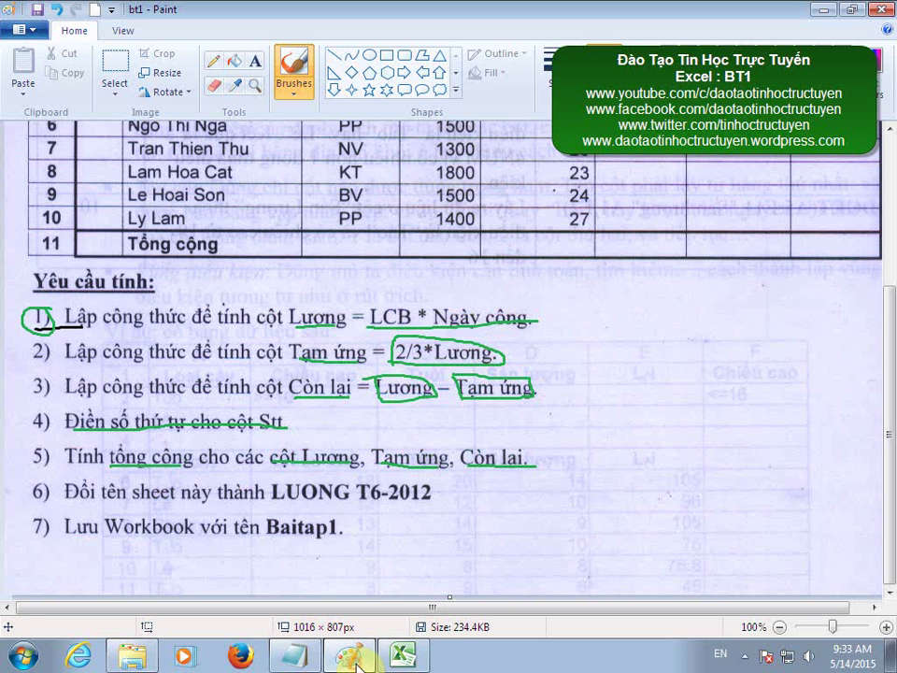
click(355, 658)
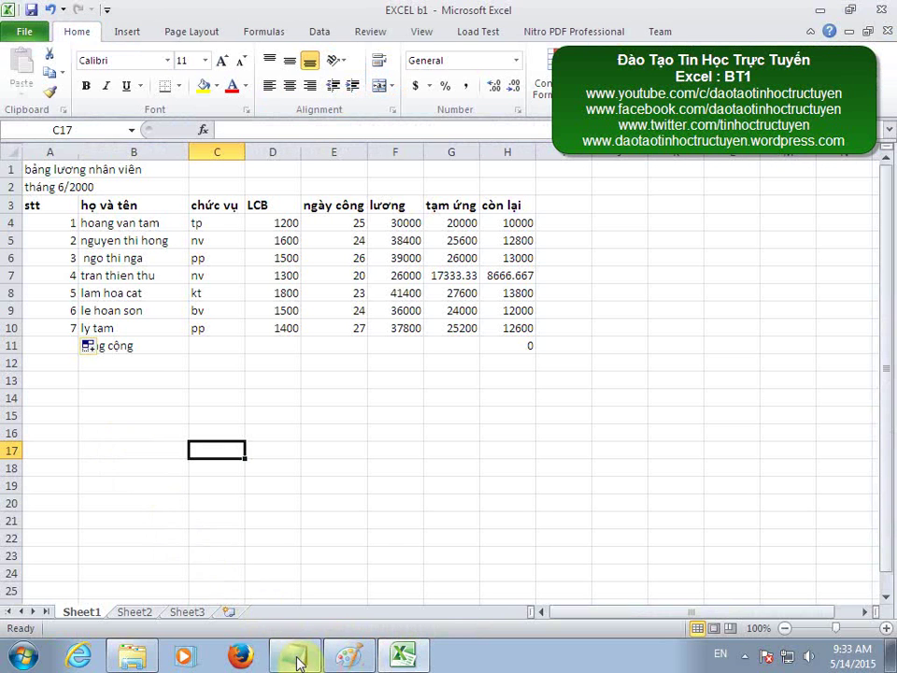
click(297, 660)
text(t)
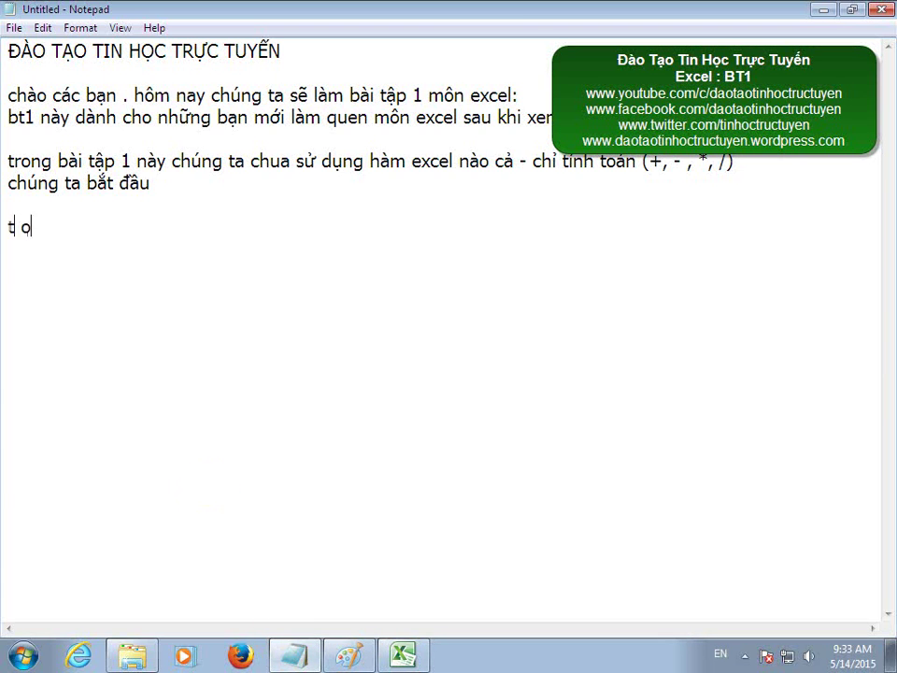
text(rong câ)
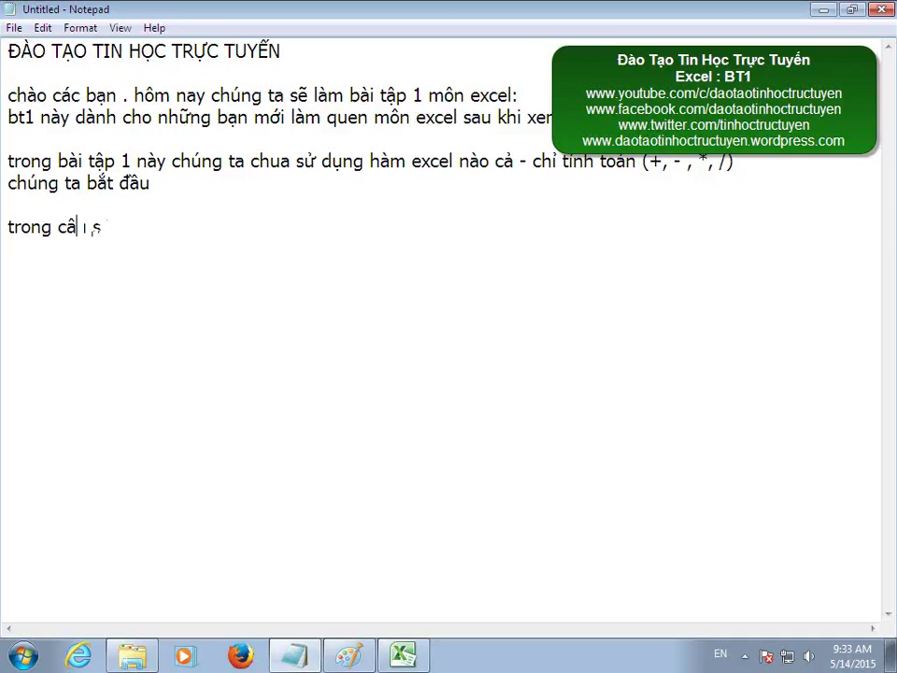
text(u số 2)
text(đề yêu cầu)
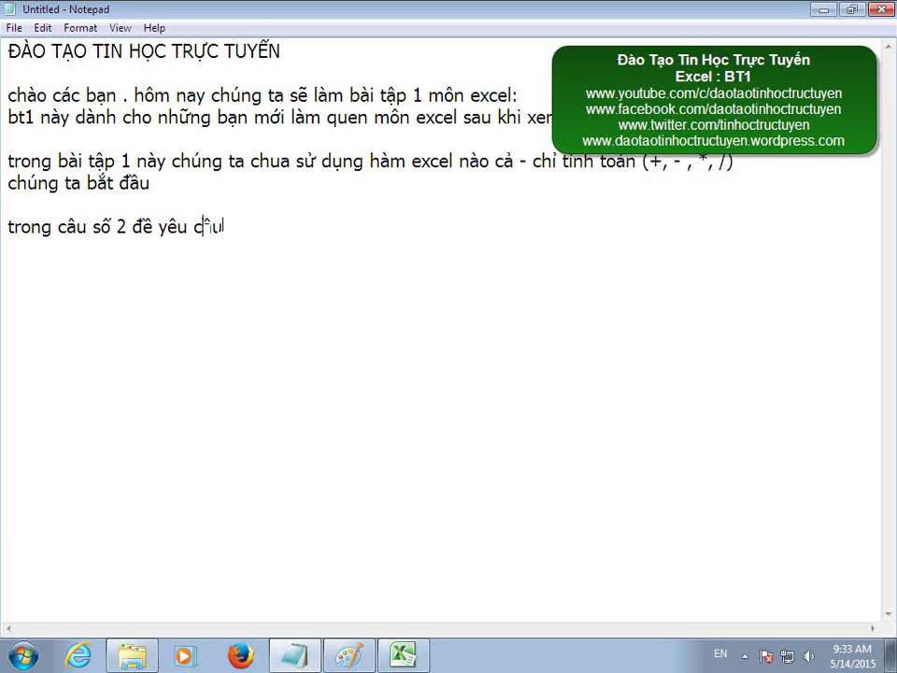
text( tính tổng cộng)
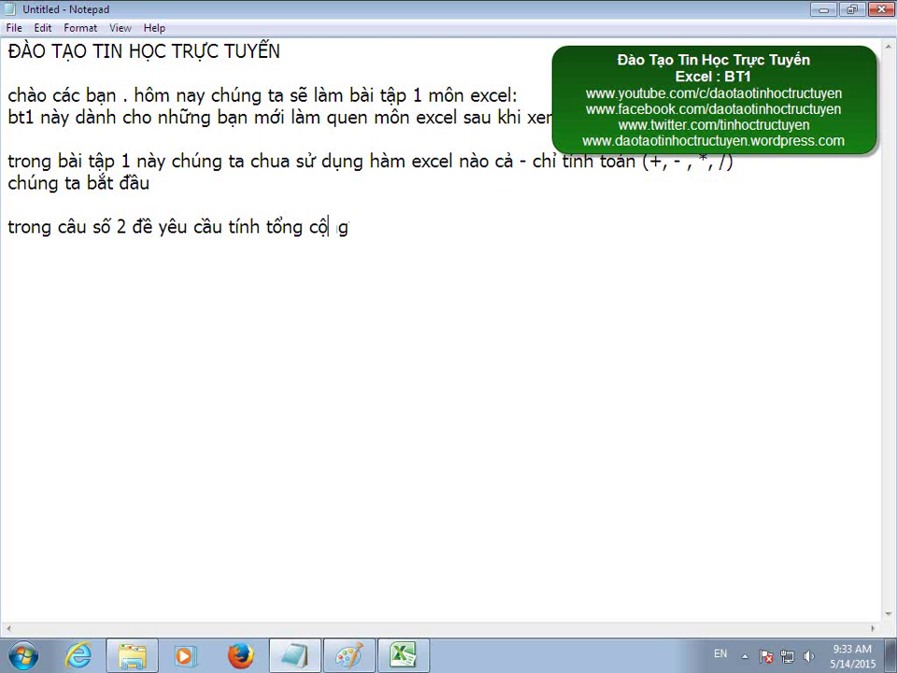
text( thì ta)
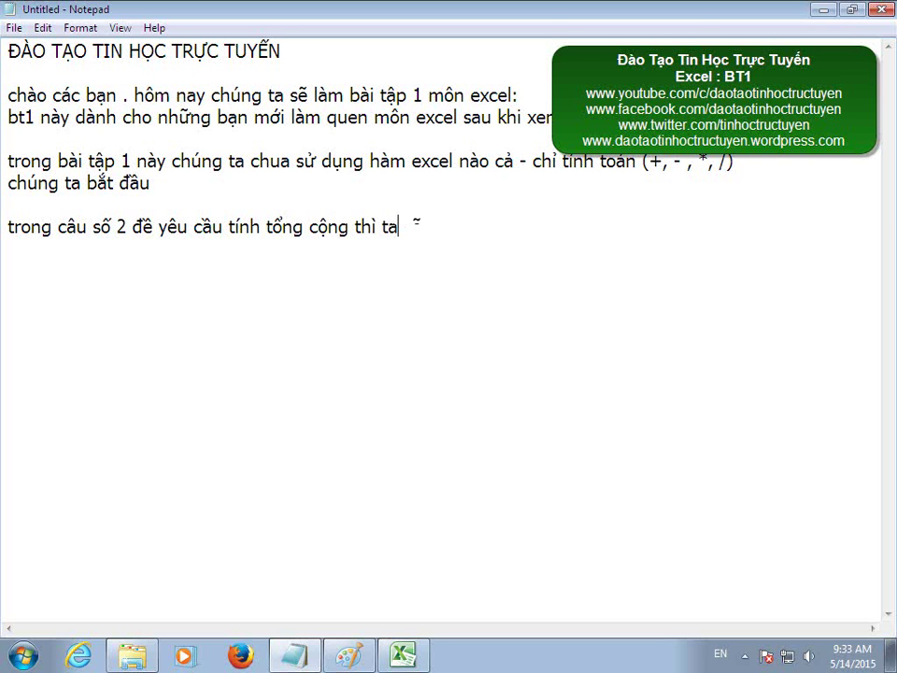
text( sẽ du)
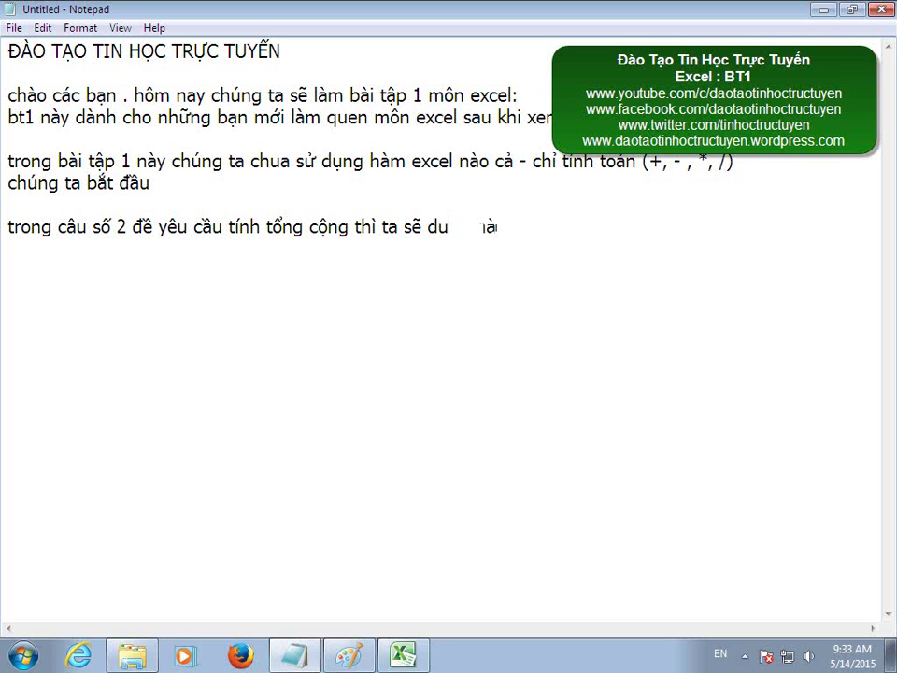
key(BackSpace)
text(ùng hàm sum)
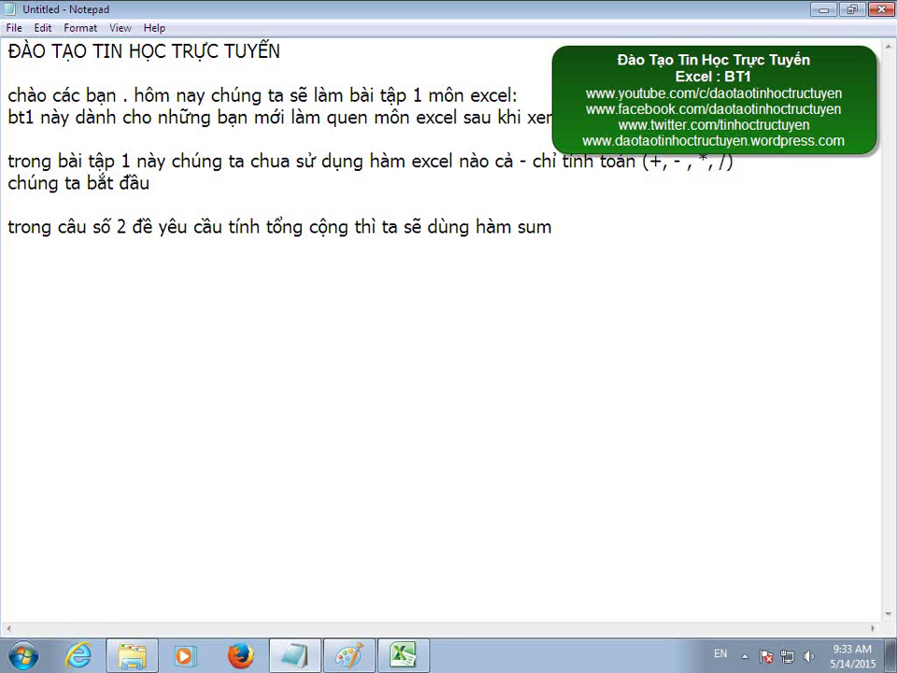
Enter =SUM(F4:F10) in F11 to total the lương column
click(403, 655)
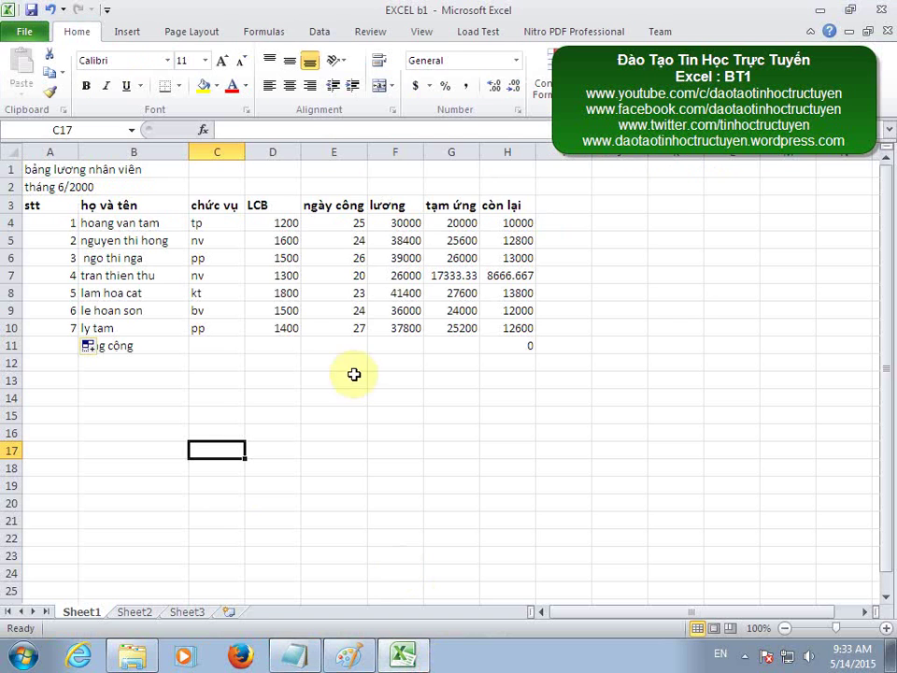
click(397, 341)
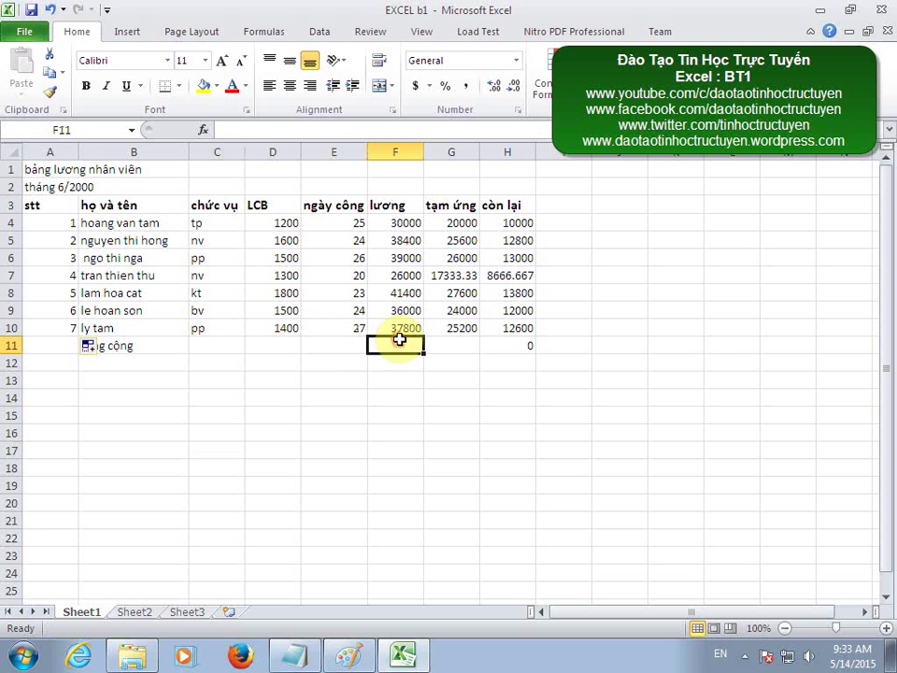
text(=sum)
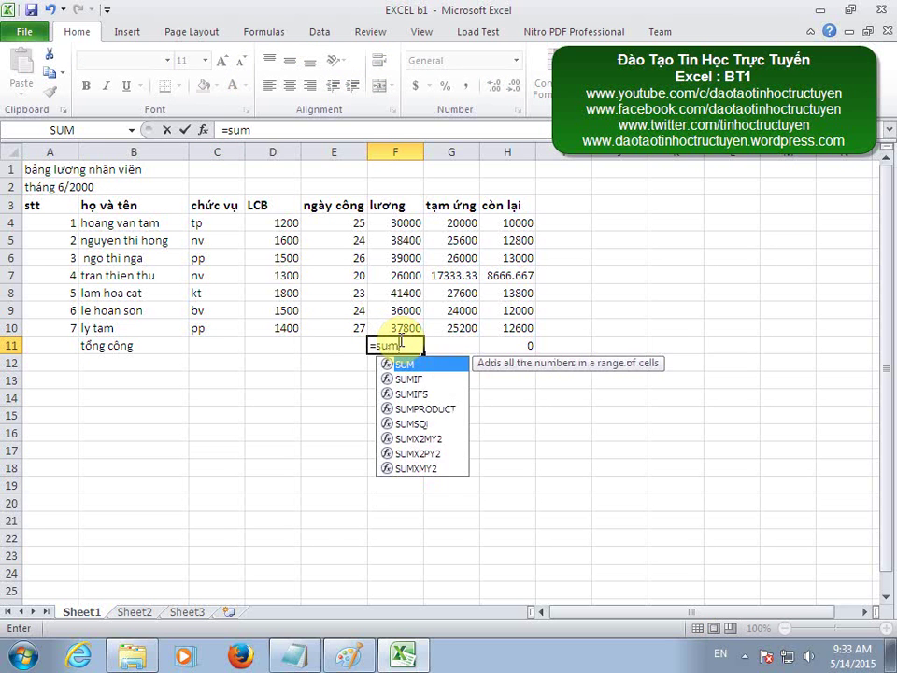
text(()
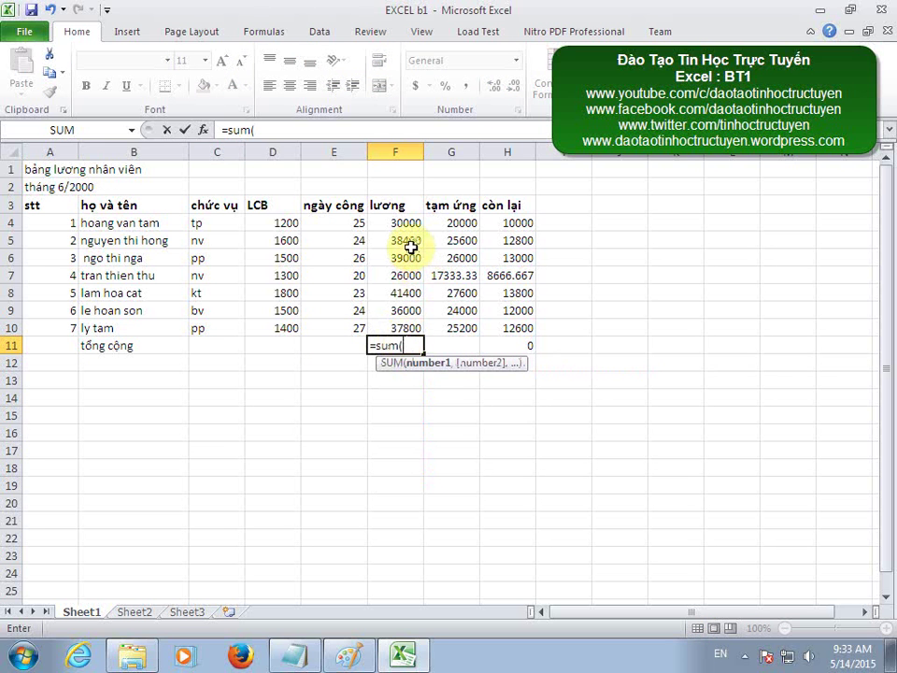
drag(405, 222, 408, 327)
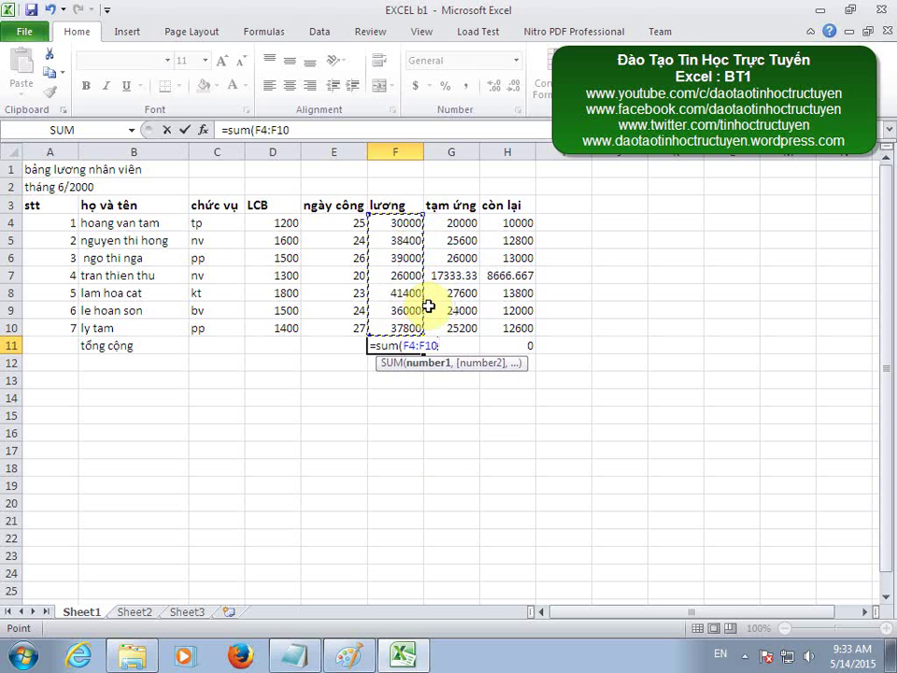
key(Return)
Enter =SUM(G4:G10) in G11 and fill it right to H11 for tạm ứng and còn lại
click(457, 345)
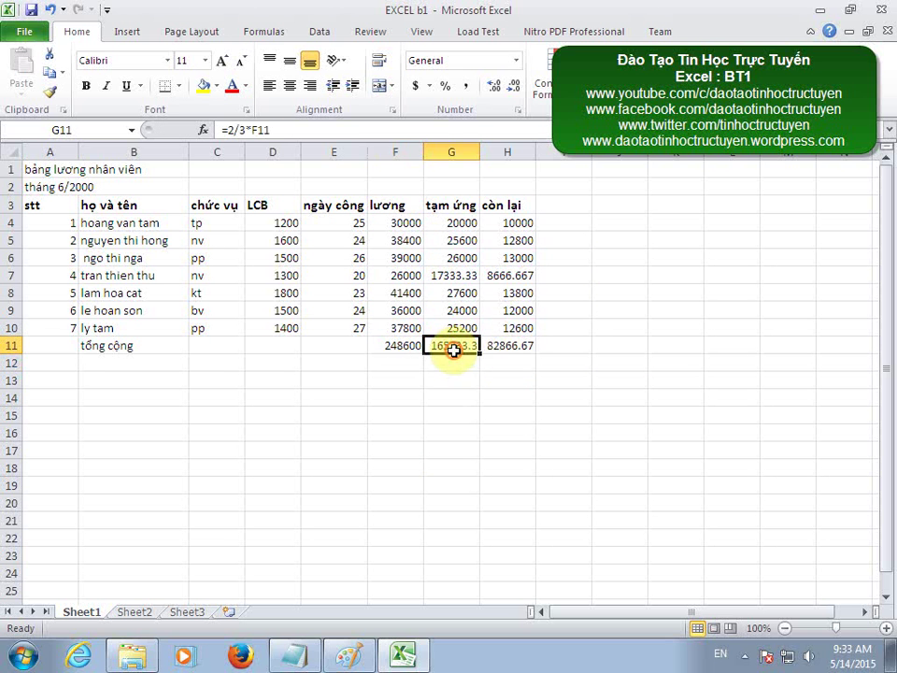
text(=)
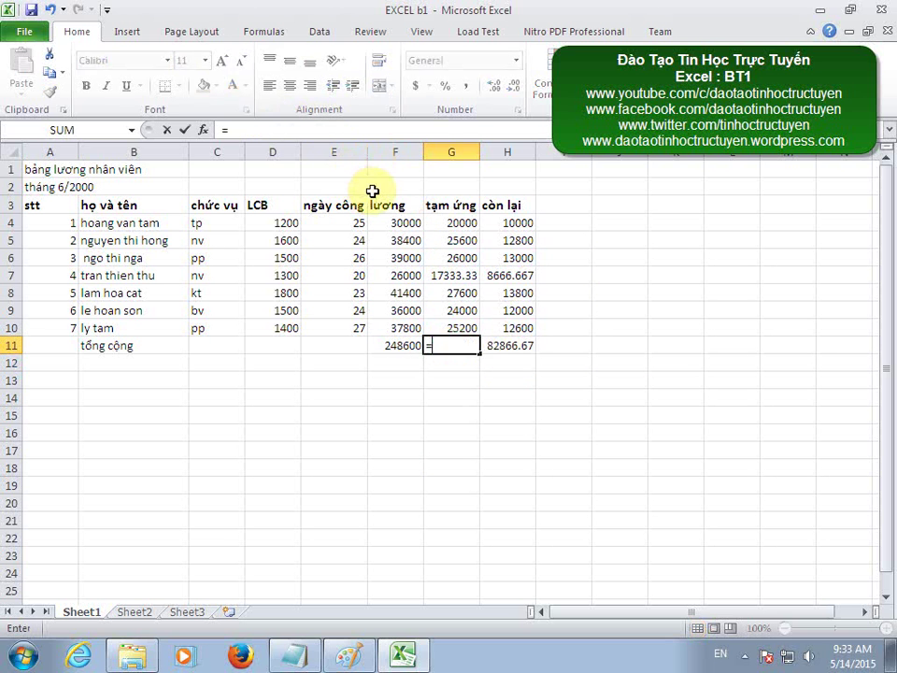
text(sum()
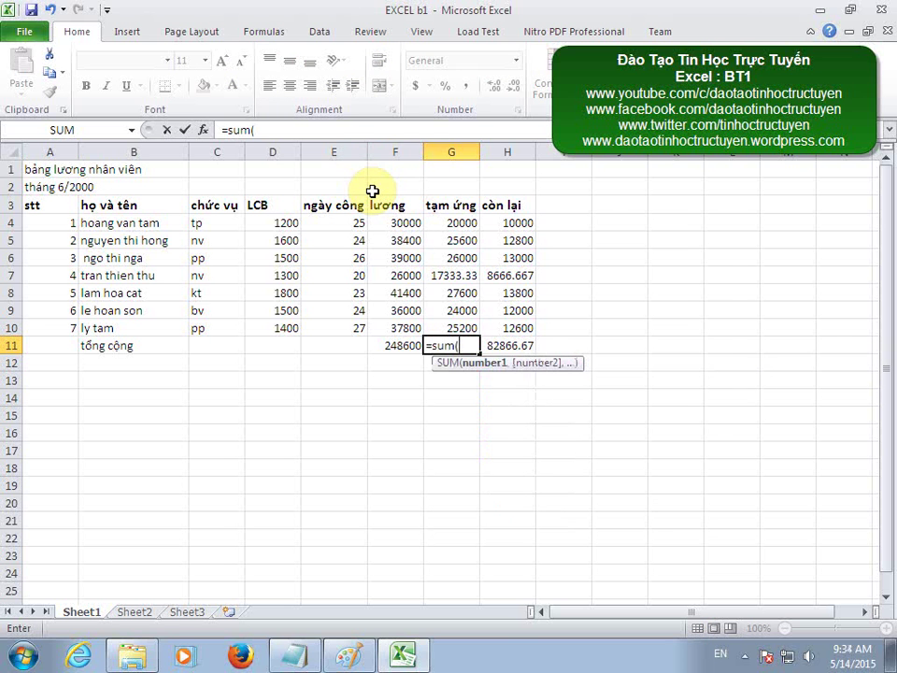
drag(463, 222, 463, 323)
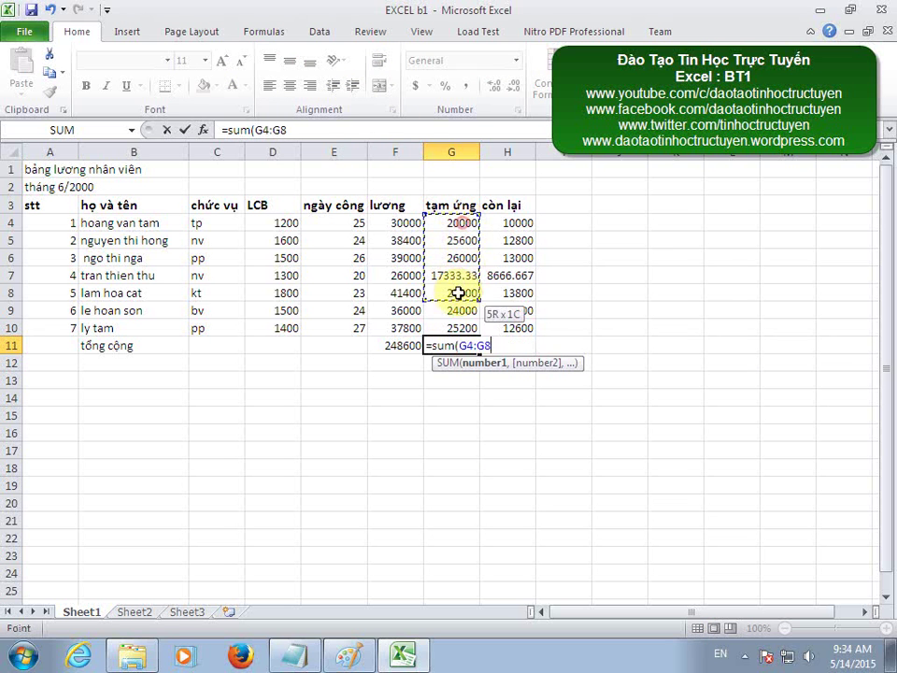
text())
key(Return)
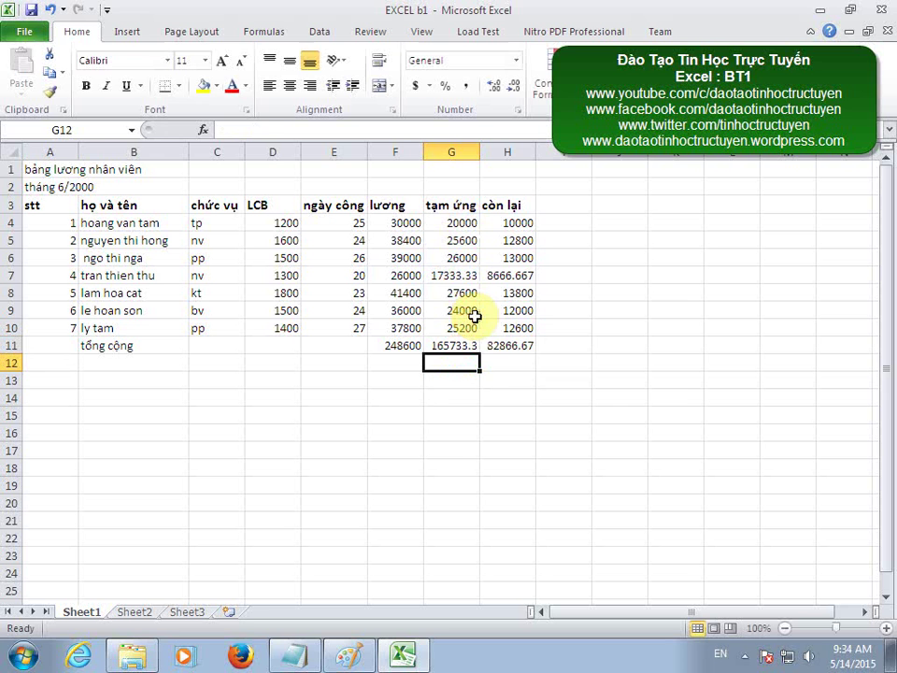
click(464, 346)
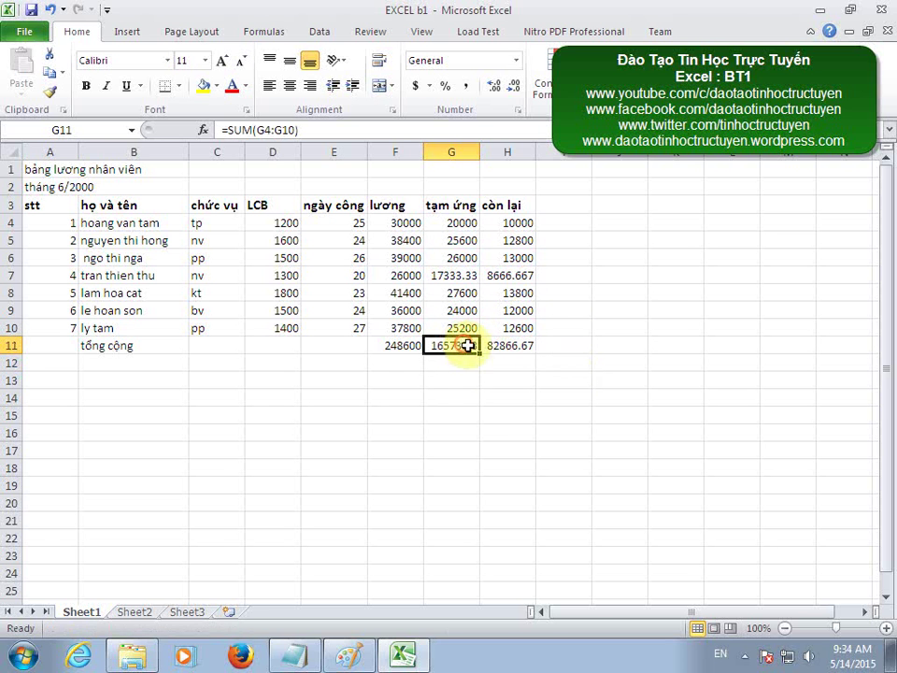
drag(478, 352, 524, 348)
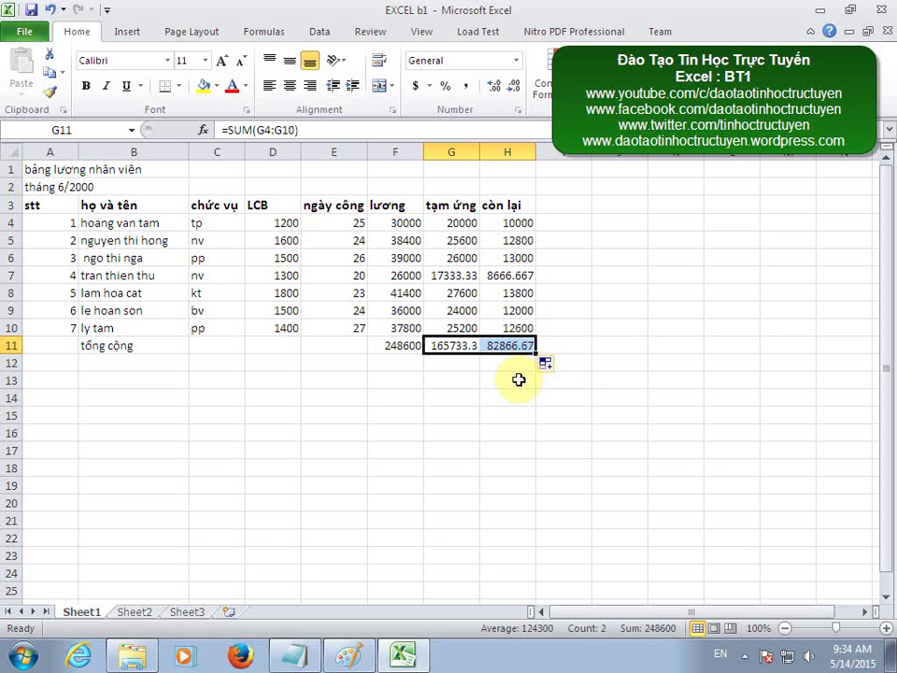
click(517, 381)
click(414, 659)
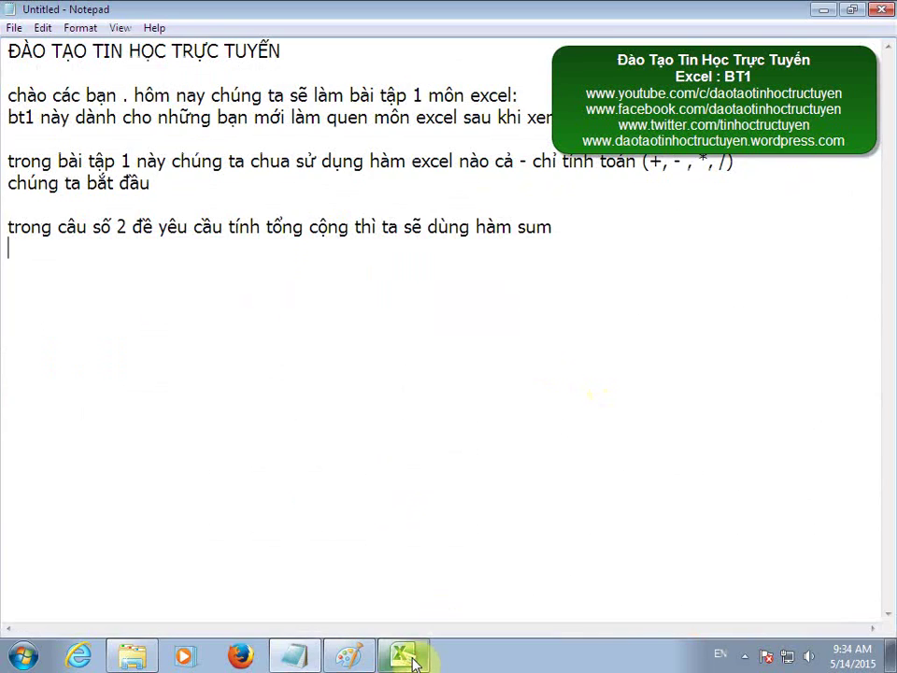
Underline 'sheet' and circle 'LUONG T6-2012' in requirement 6 with the green brush
click(351, 656)
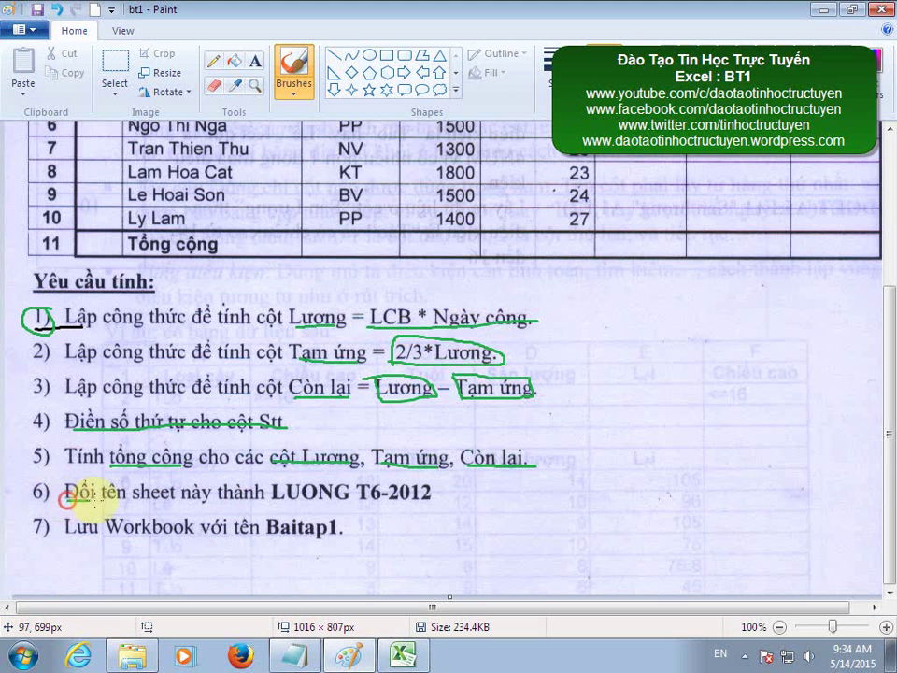
drag(131, 502, 201, 502)
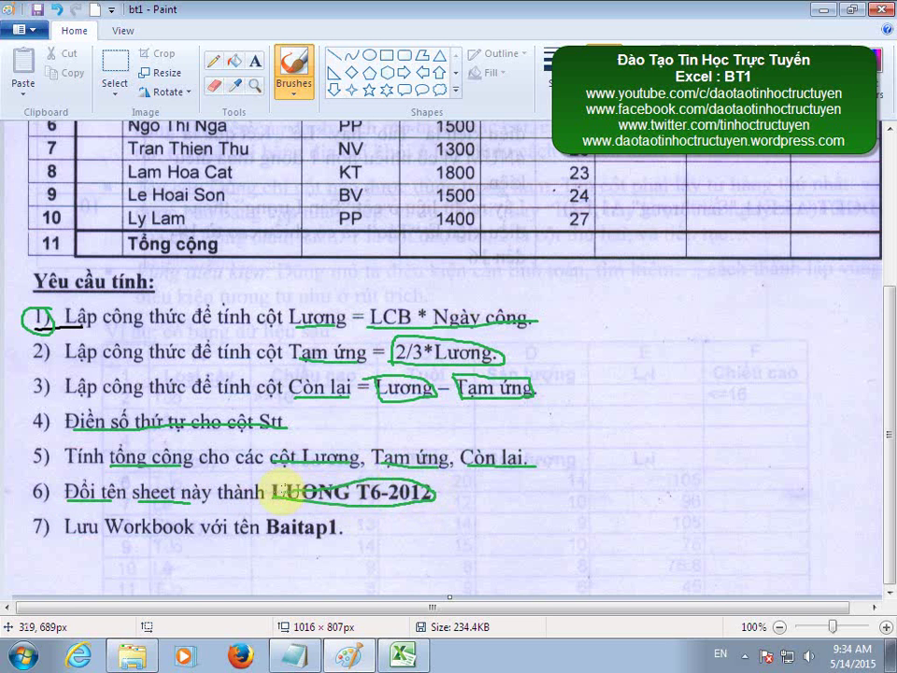
drag(273, 496, 276, 488)
click(419, 662)
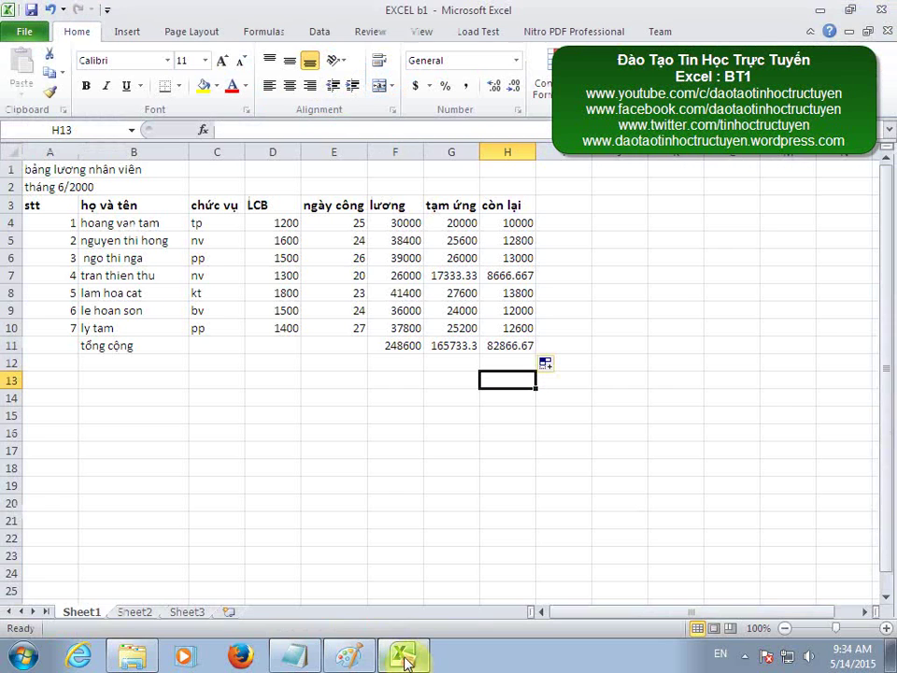
Rename the Sheet1 tab to LUONG T6-2012 using the tab's Rename option
right_click(97, 616)
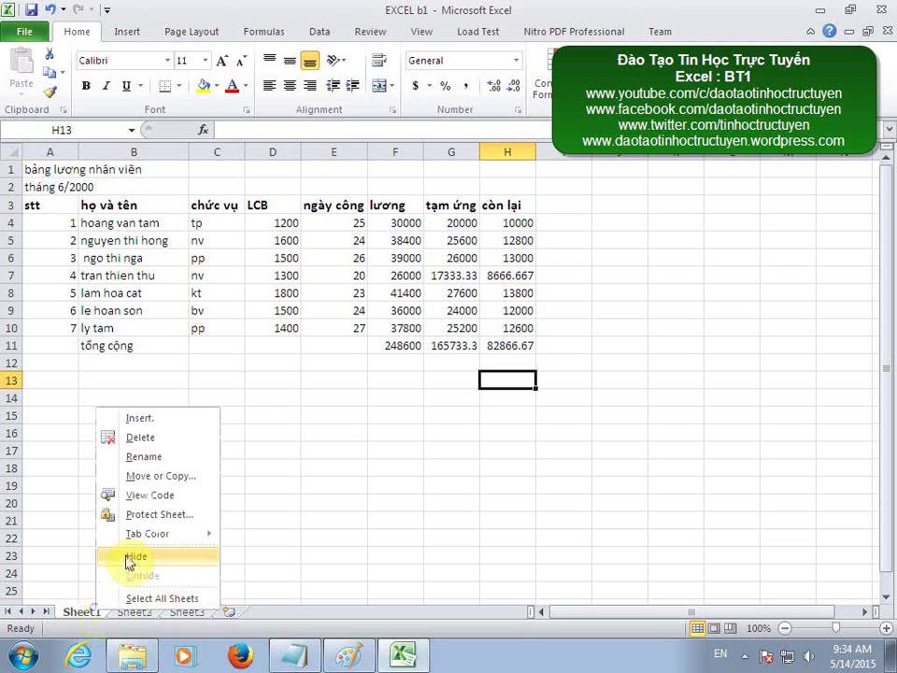
click(143, 457)
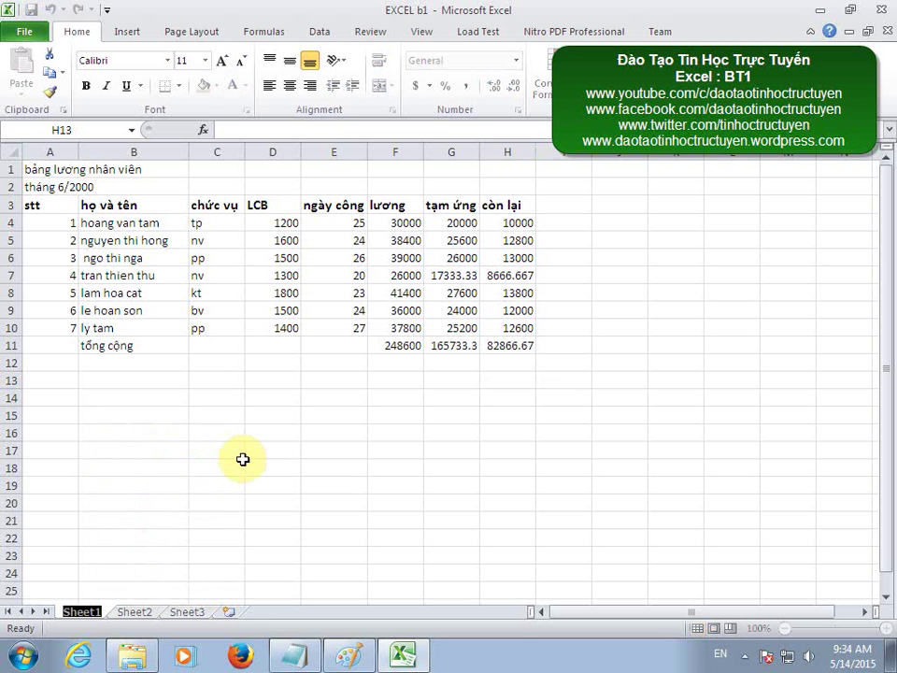
text(LUO)
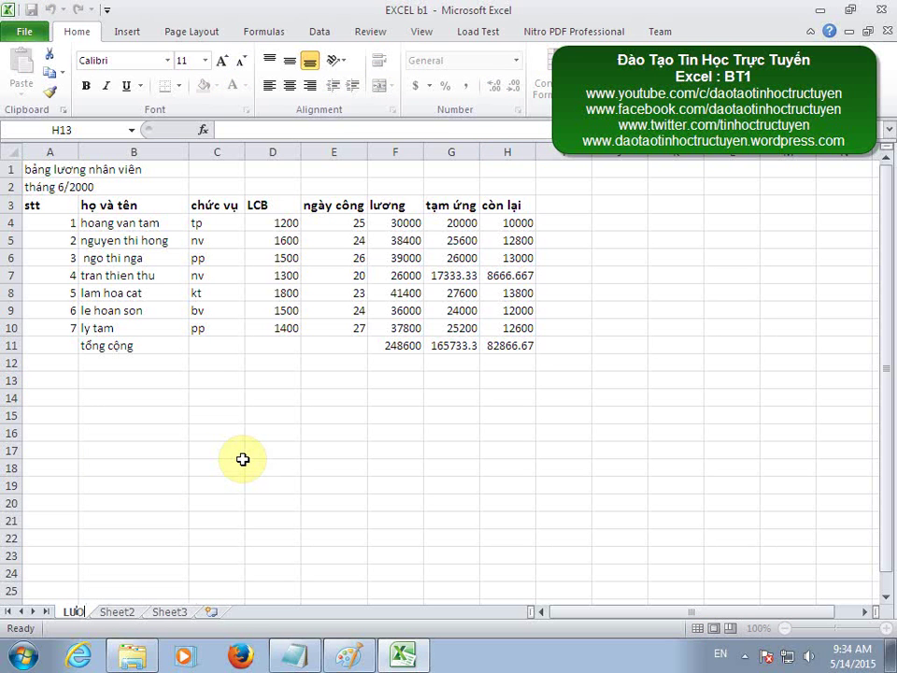
text(N)
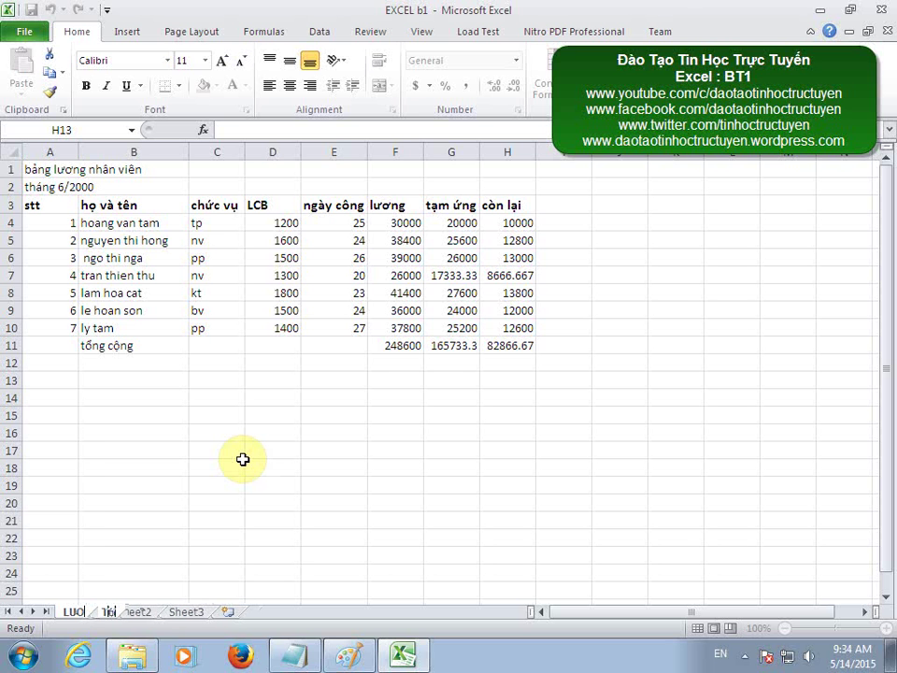
text(G T6-)
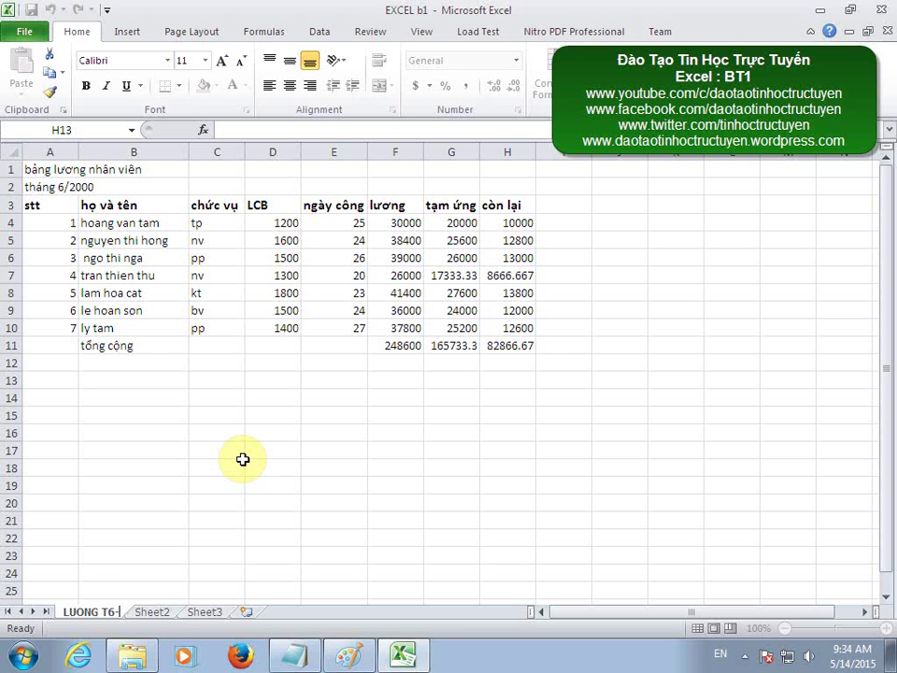
text(2012)
key(Return)
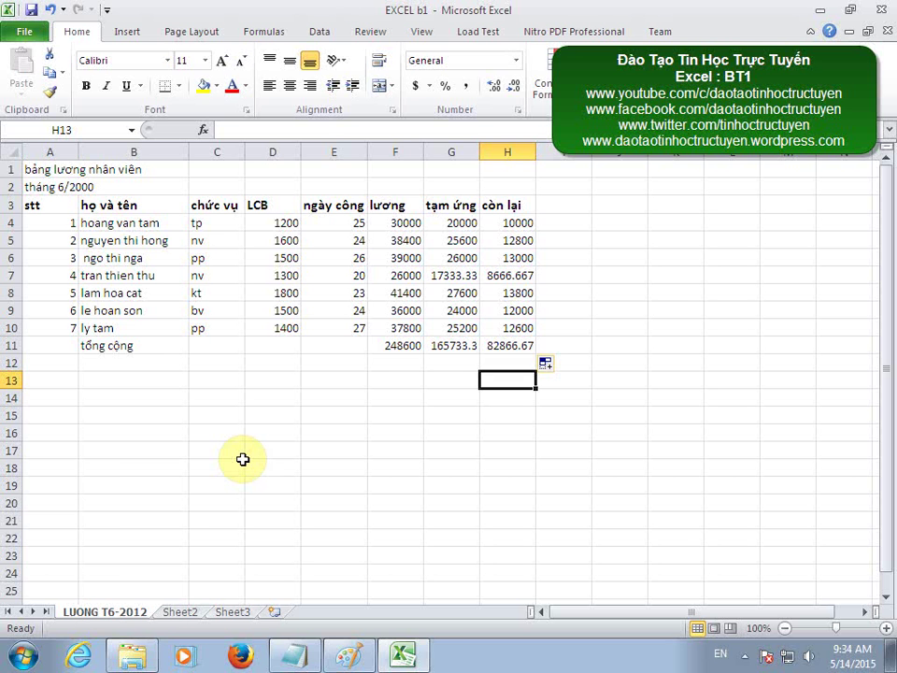
click(403, 654)
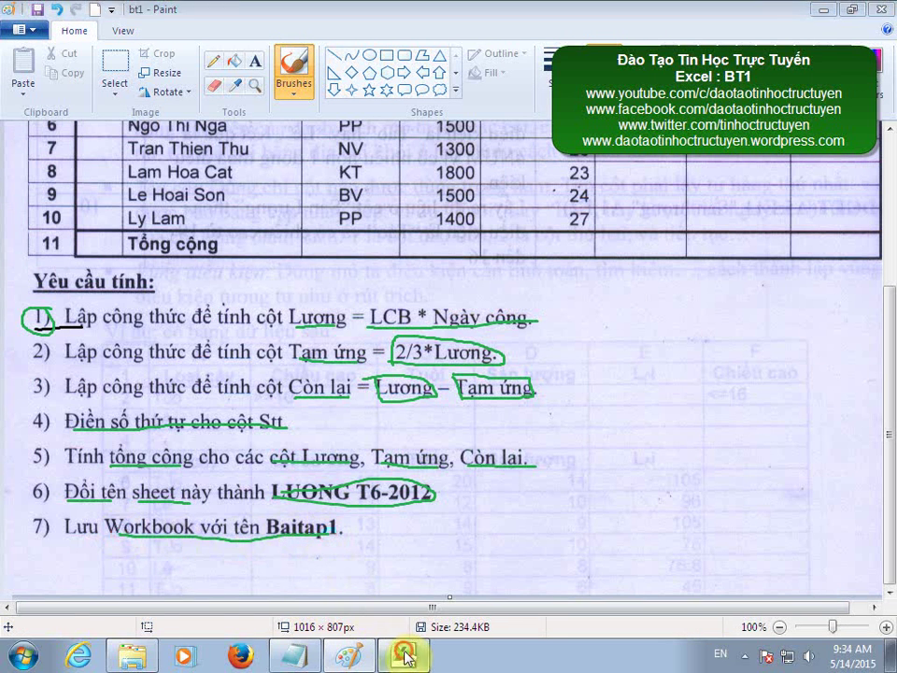
click(404, 655)
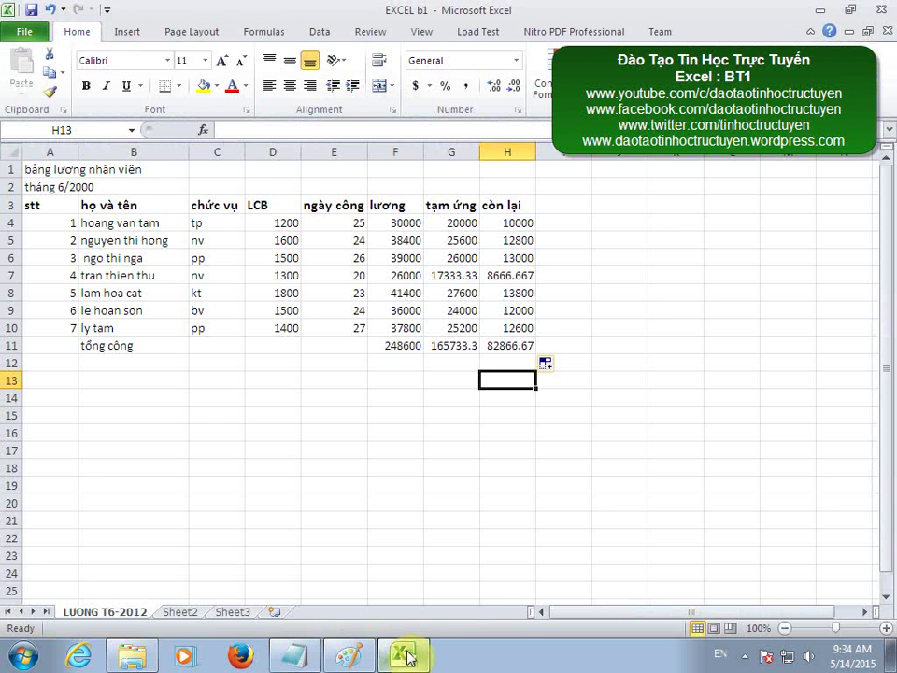
Use Save As to store the workbook on Local Disk (C:) as BAI TAP 1
click(31, 41)
click(71, 84)
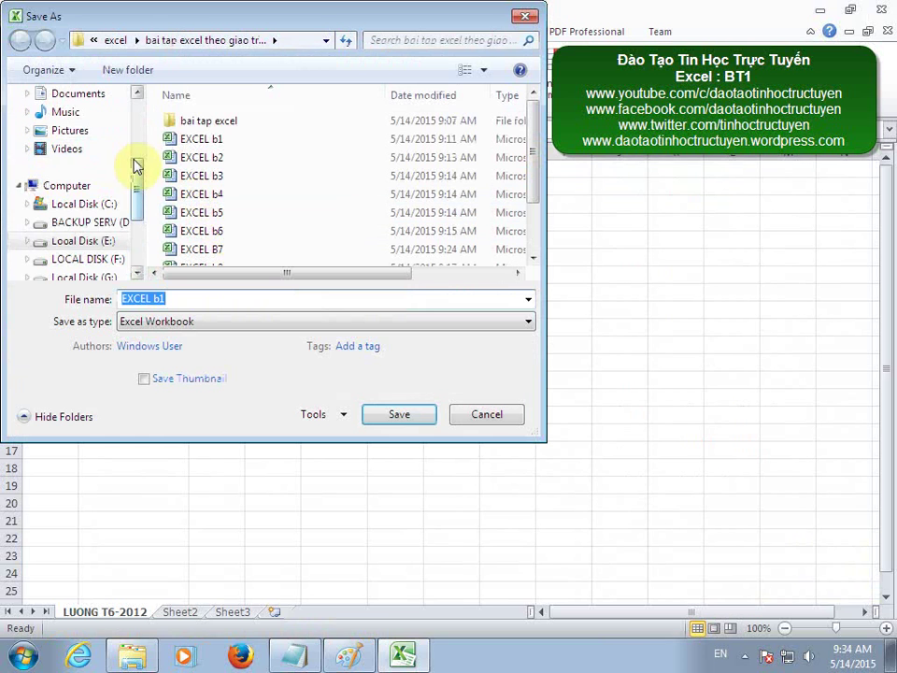
drag(137, 187, 136, 225)
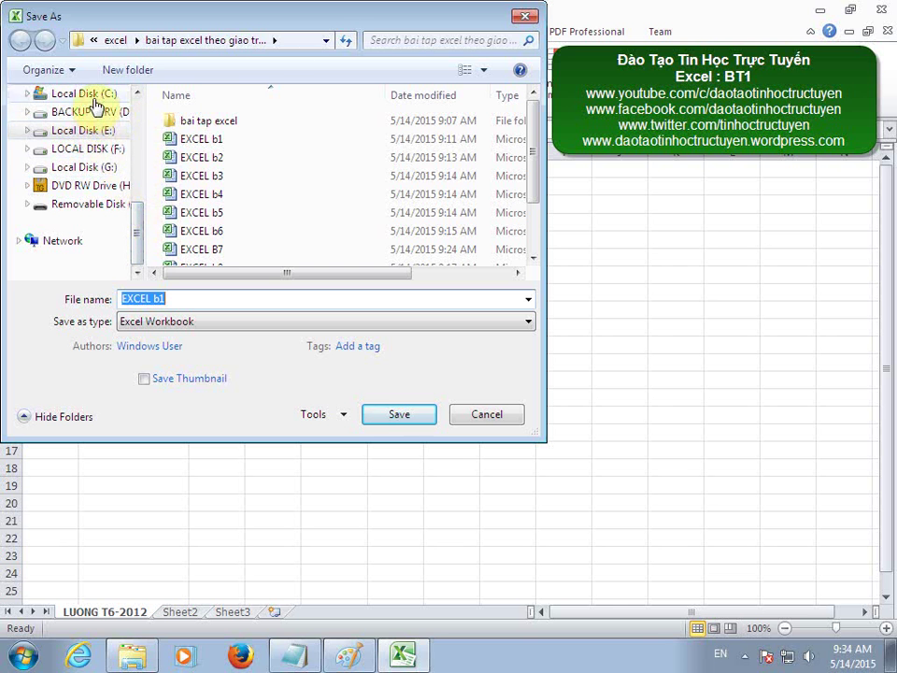
click(92, 95)
click(183, 293)
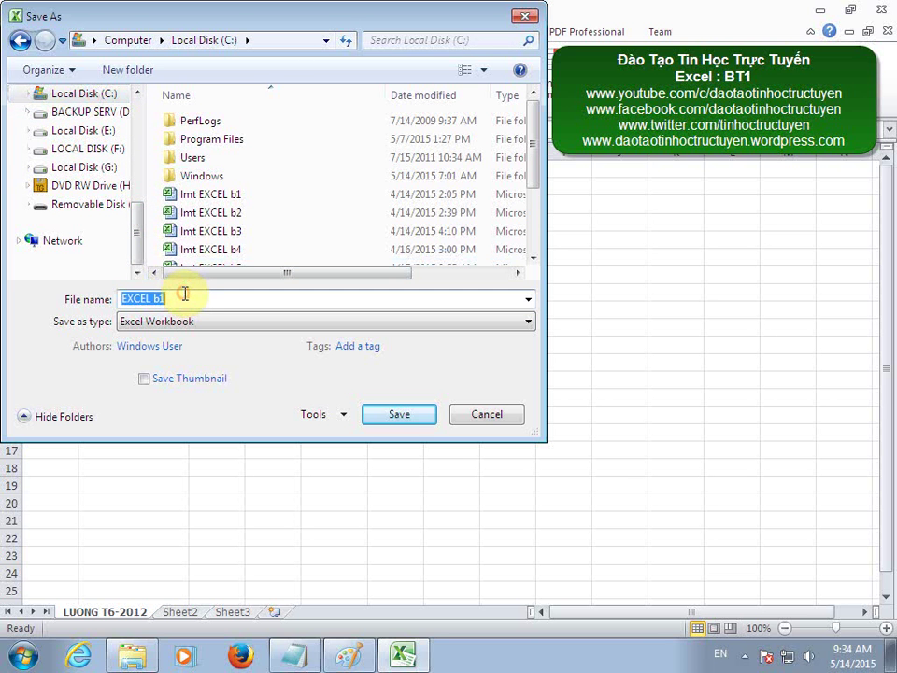
text(B)
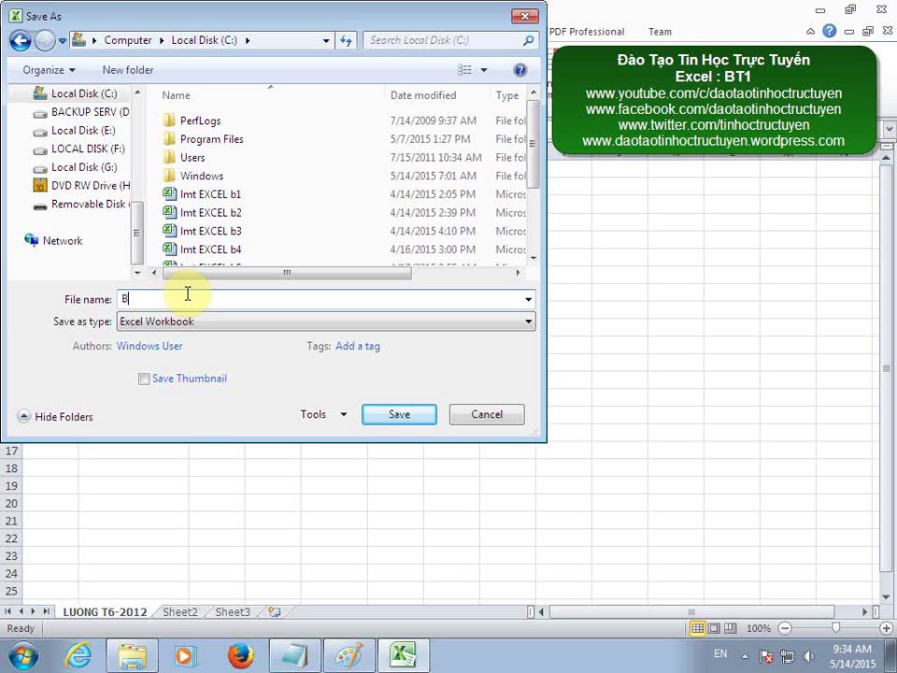
text(AI)
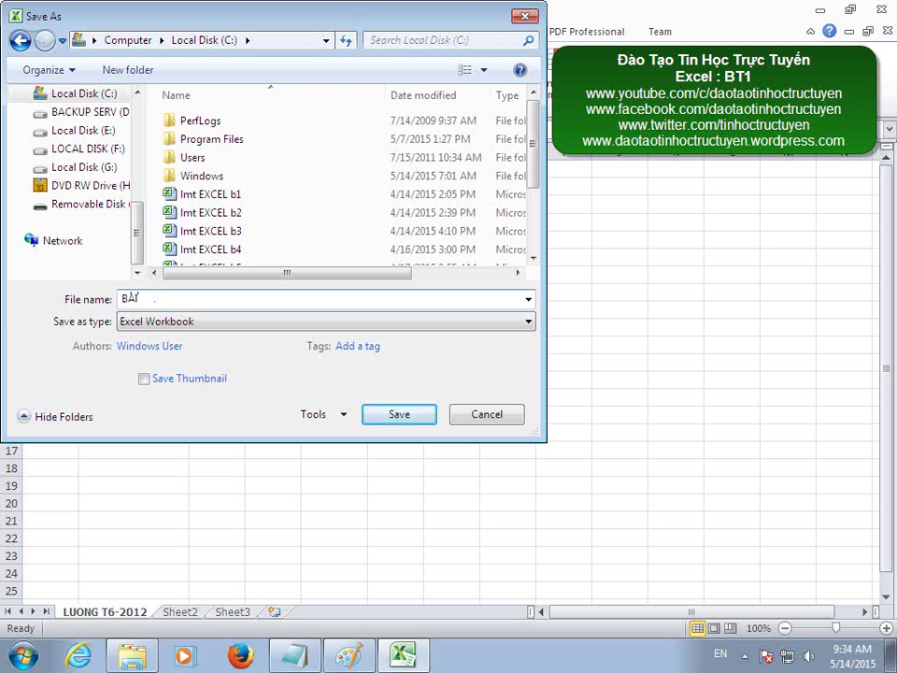
text( TAP 1)
key(Return)
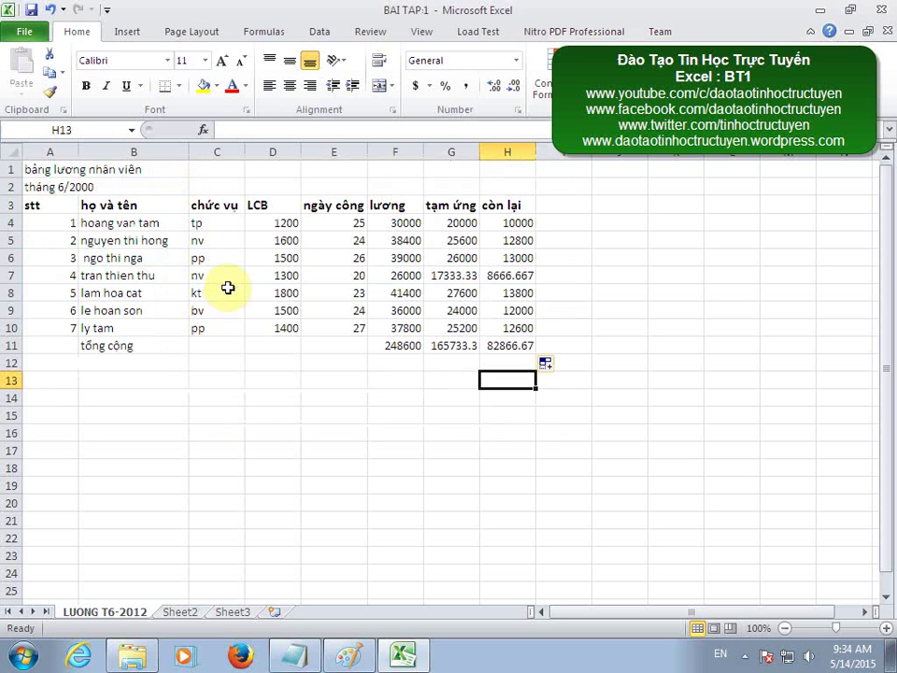
Type a line saying exercise 1 is finished, then the heading 'KỸ NĂNG TRONG BÀI 1 NÀY LÀ'
click(295, 654)
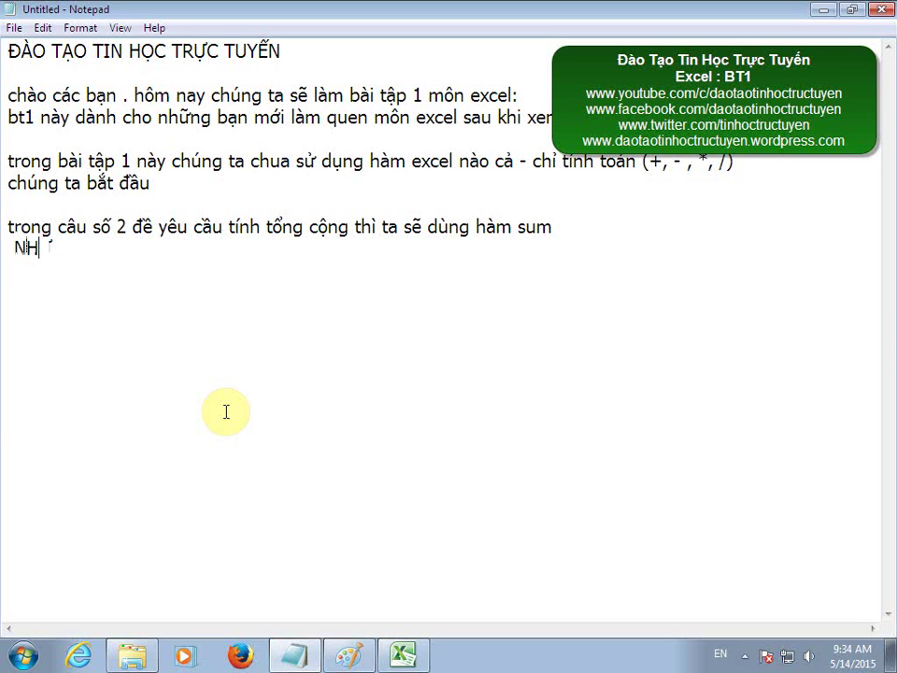
text(Ư VAY)
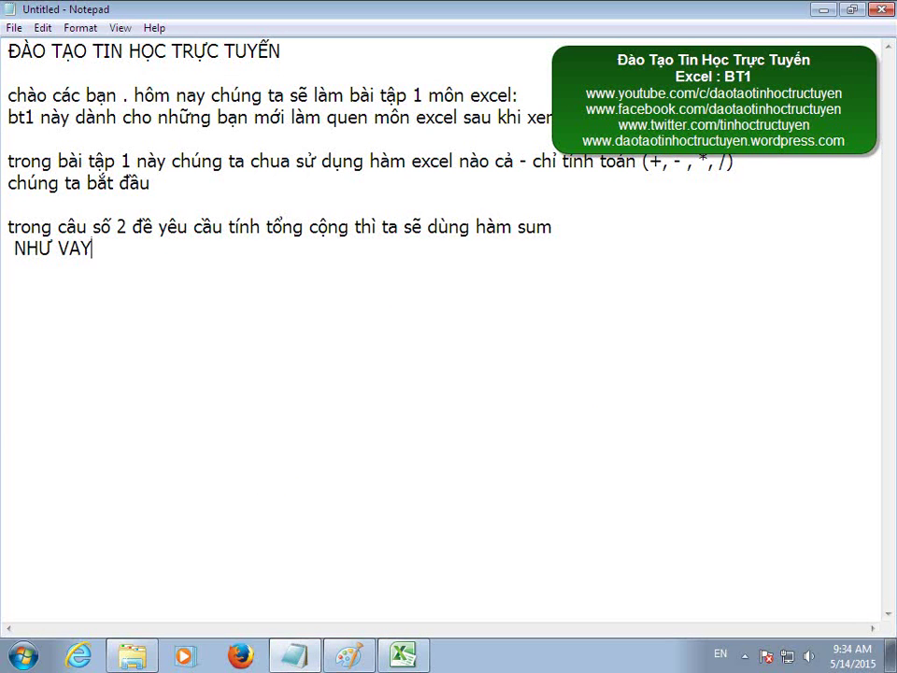
key(BackSpace)
key(BackSpace)
text(ẬY LÀ CHÚNG)
text( T)
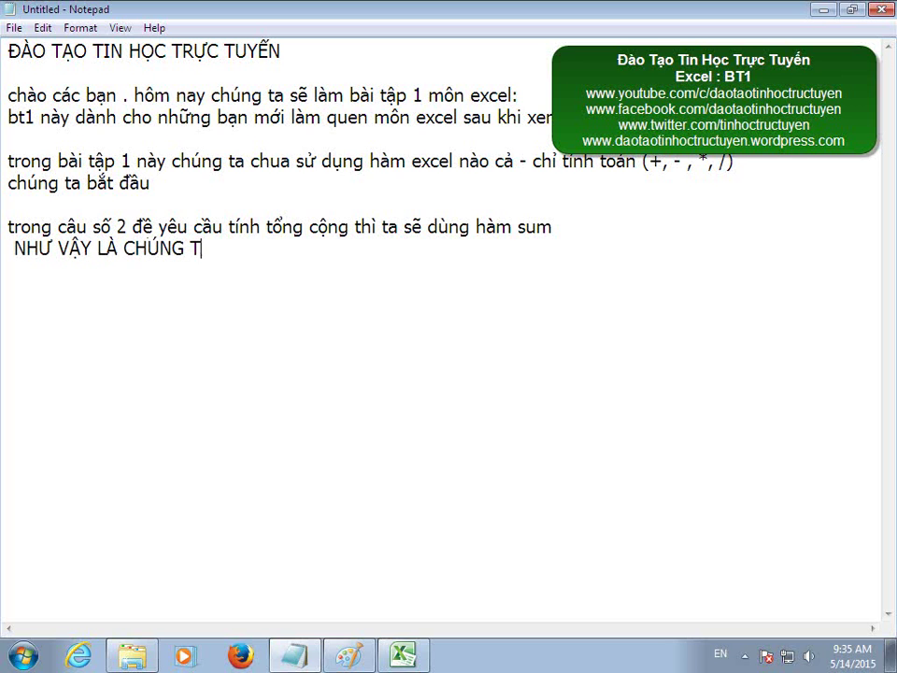
text(A VỪA )
text(LÀM XONG BÀI T)
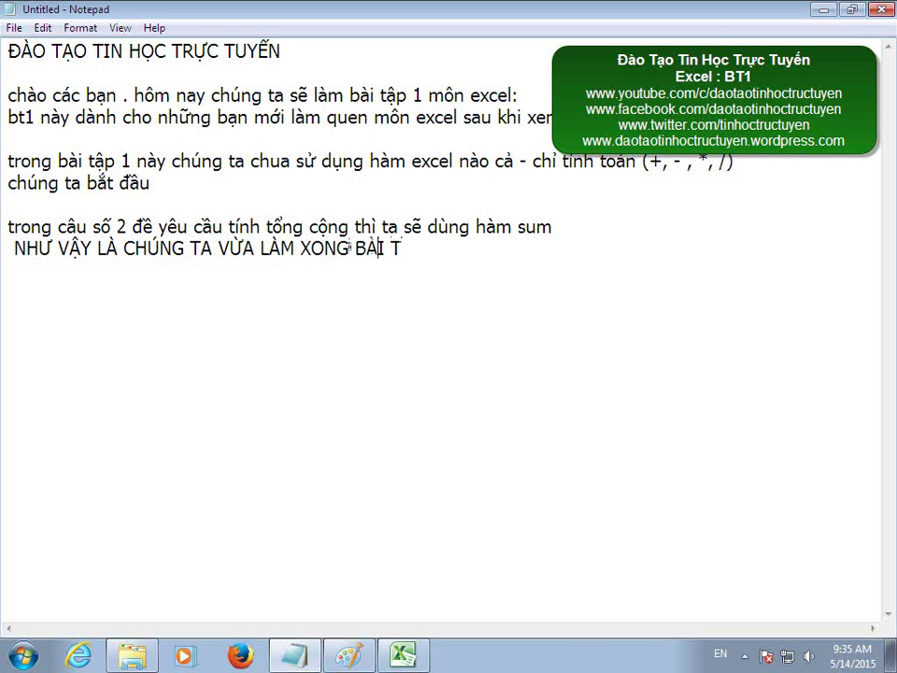
text(ẬP 1:)
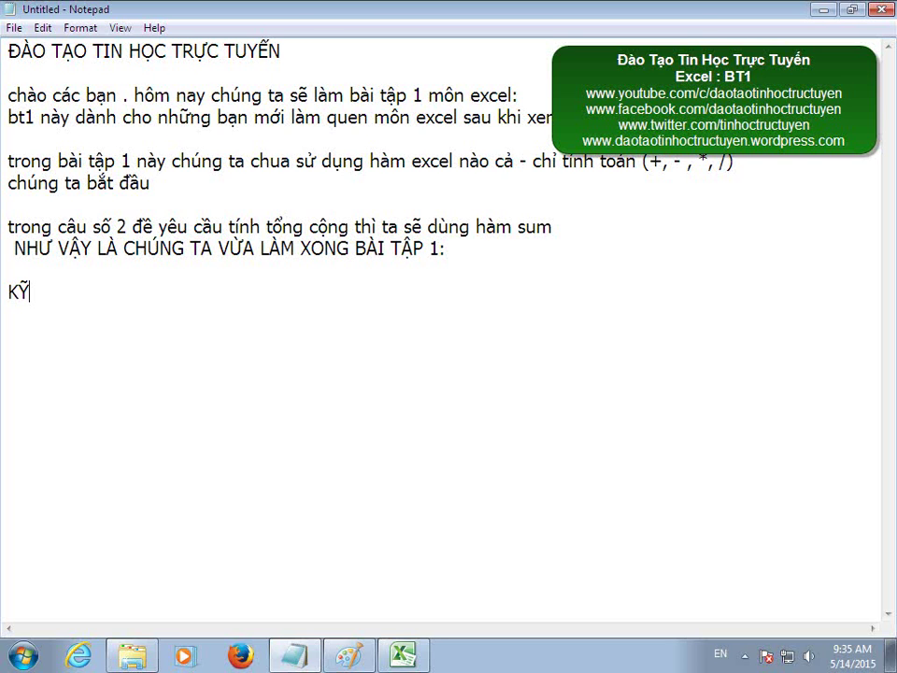
text(NA)
text(w TRON)
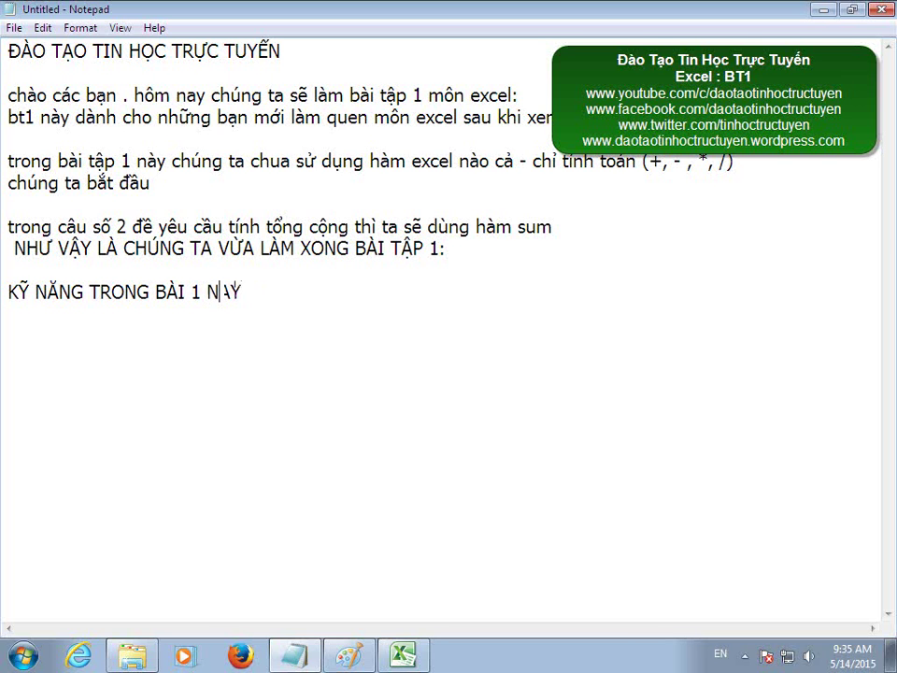
text(f LAf)
List three skill bullets: arithmetic (+ - * /), auto-numbering, and the SUM function from the theory part
text(?)
key(Return)
text(-)
text( CÁC)
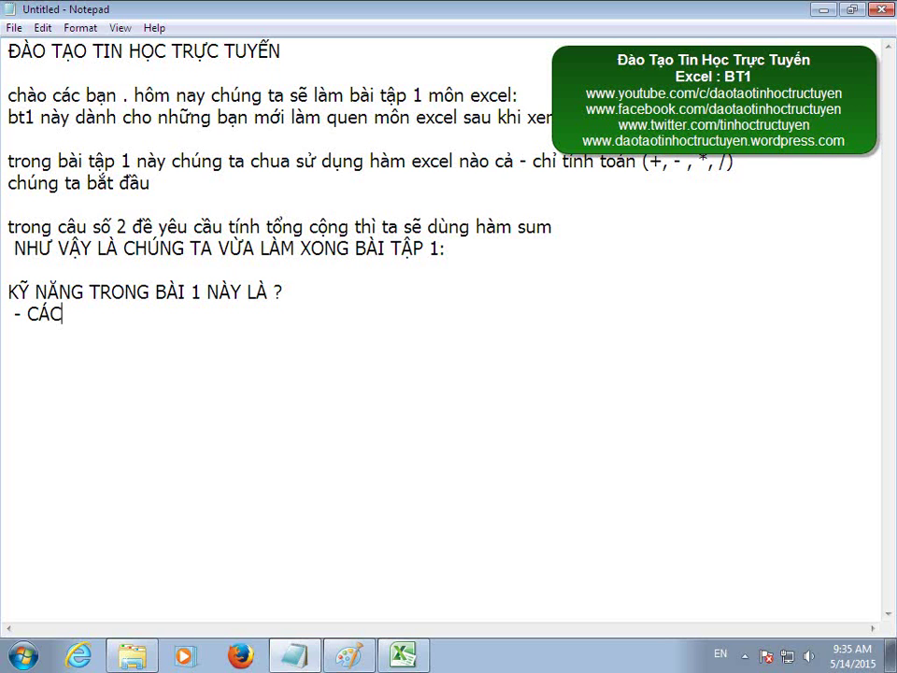
text( KỸ NĂN)
text(G CO)
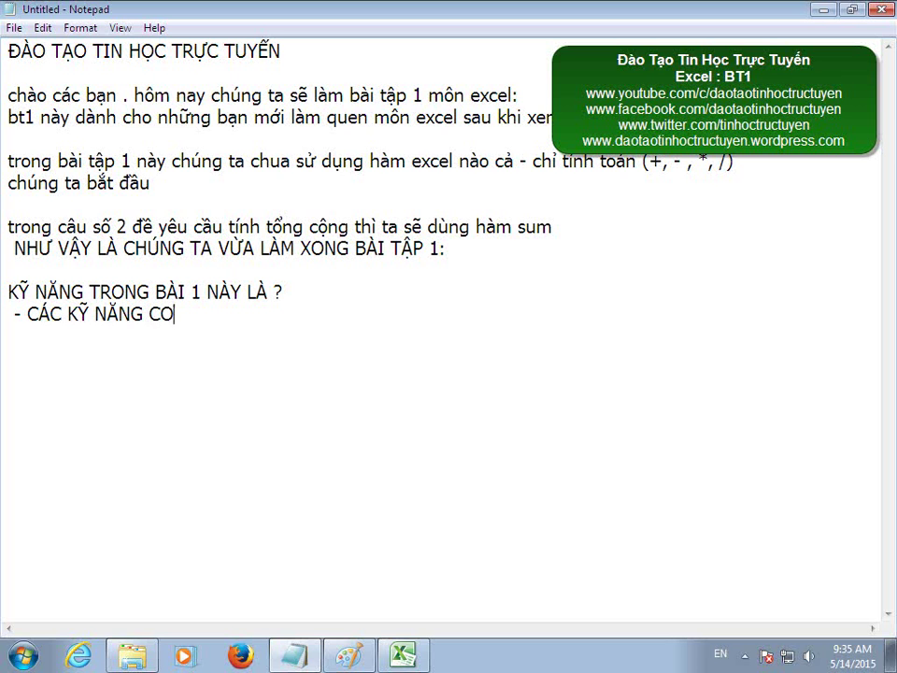
key(BackSpace)
key(BackSpace)
text((+ -)
text( * /)
text())
key(Return)
text(- )
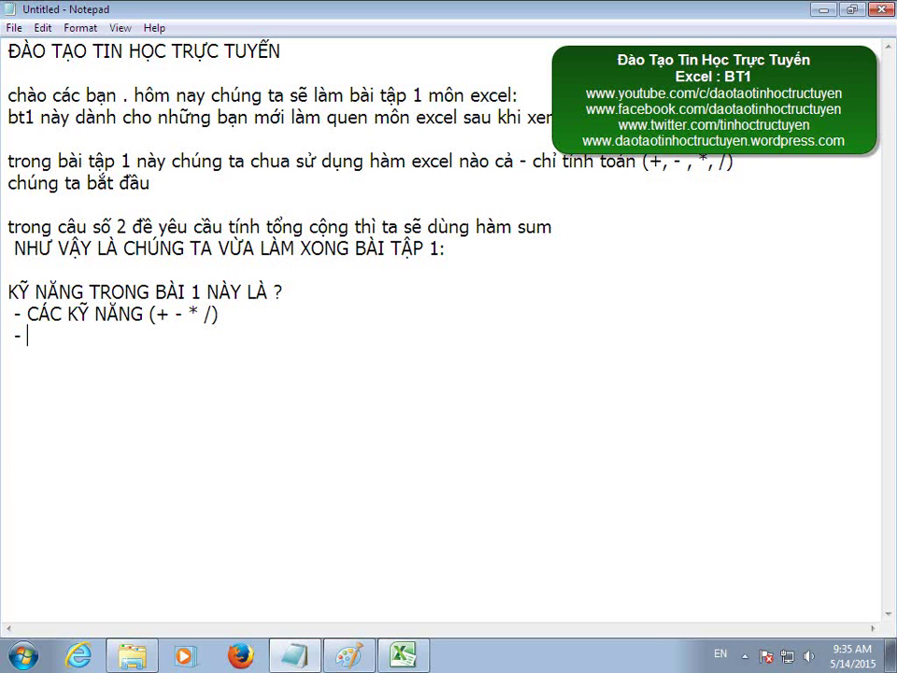
text(ĐỀN )
text(SO)
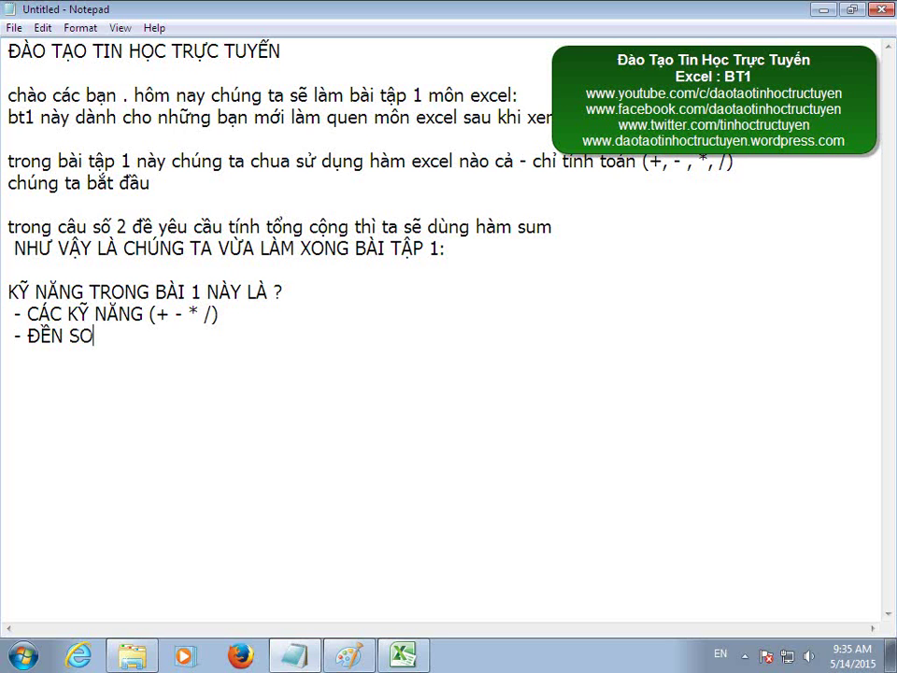
text(os T)
text(HUWS T)
text(U)
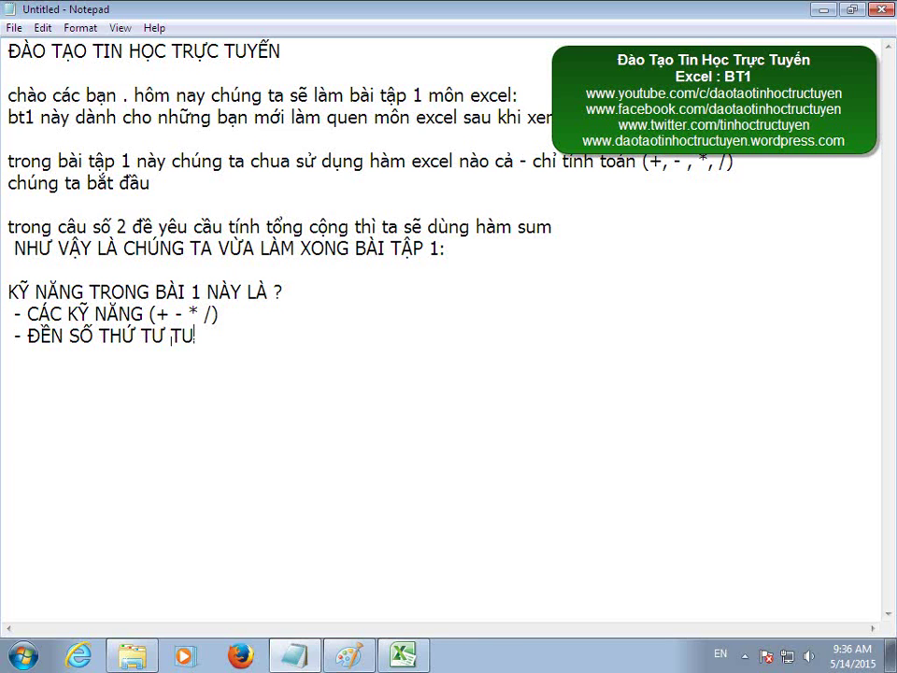
text(W TUwj ddooj)
text(ng)
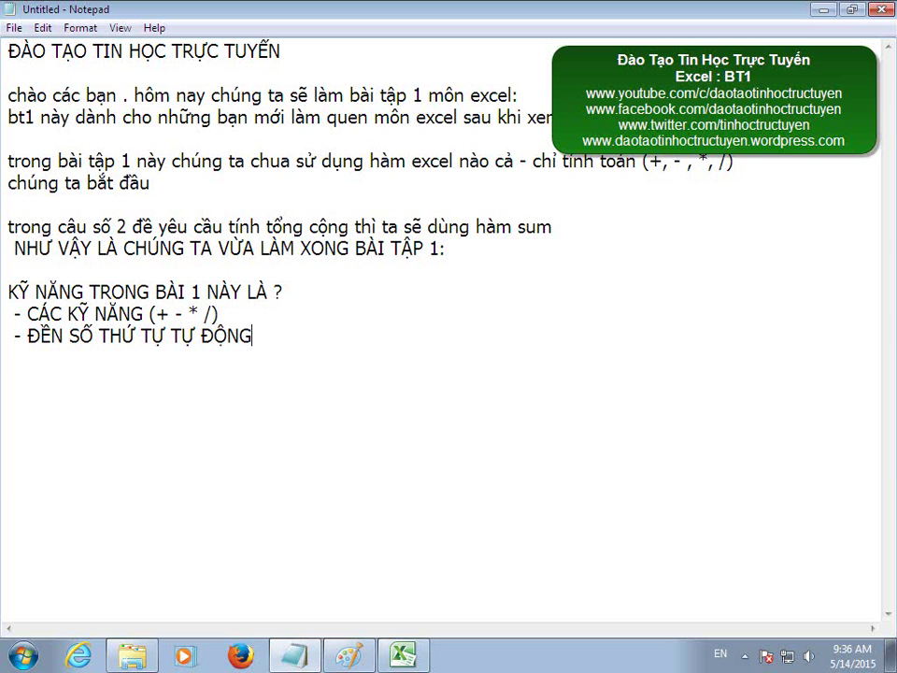
key(Return)
text(-)
text( SỬ DỤ)
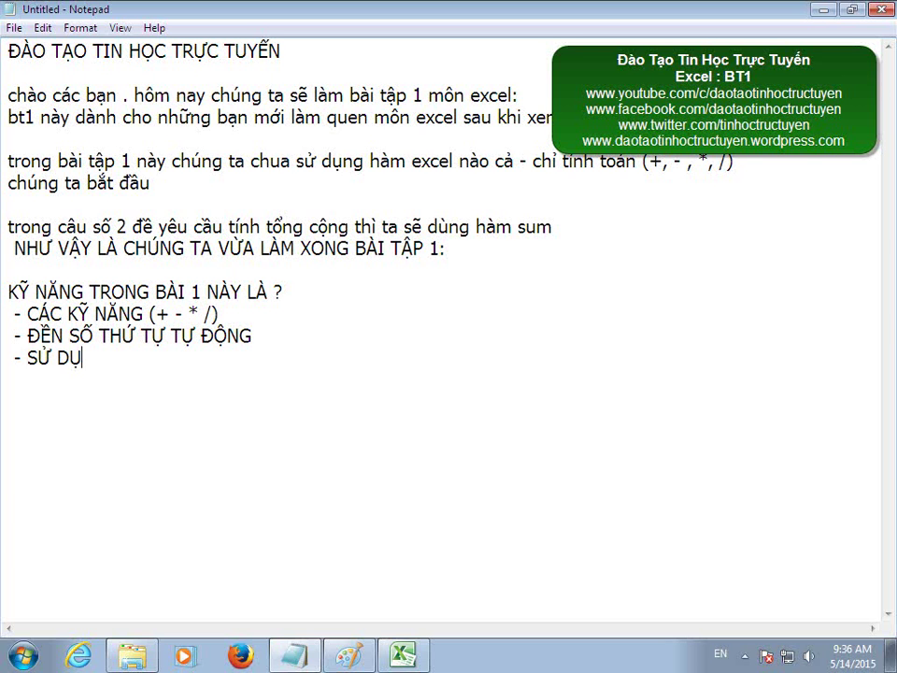
text(NG HÀM S)
text(UM)
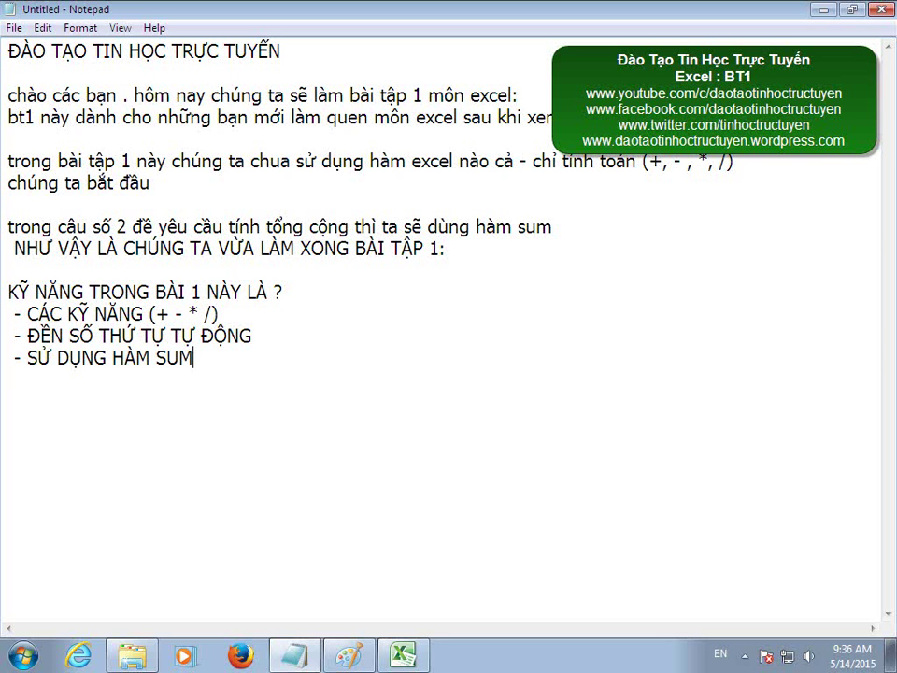
text( A)
text(Ã H)
text(ỌC Ở P)
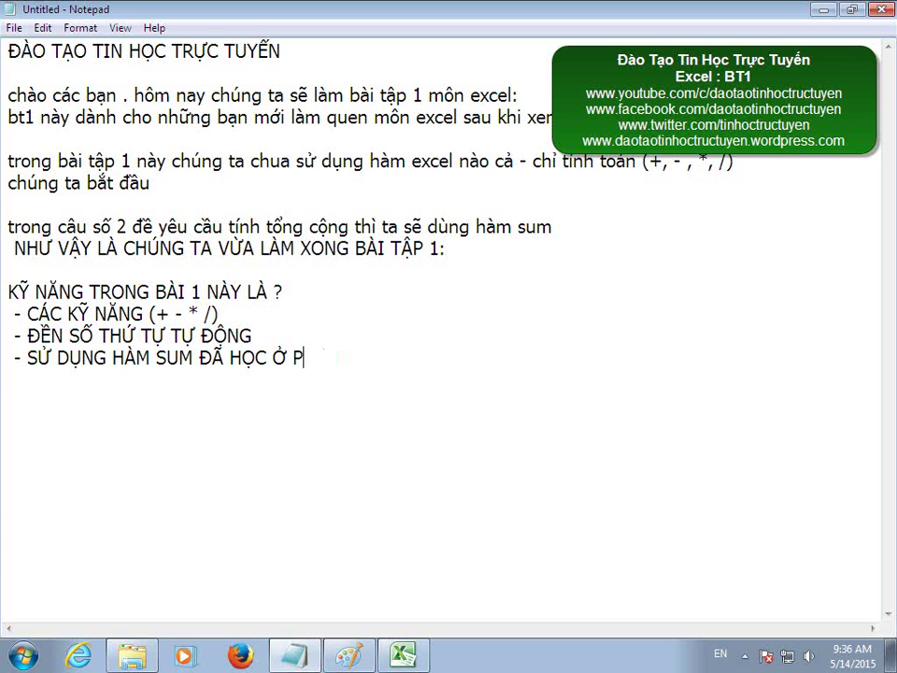
text(HẦN LÝ THU)
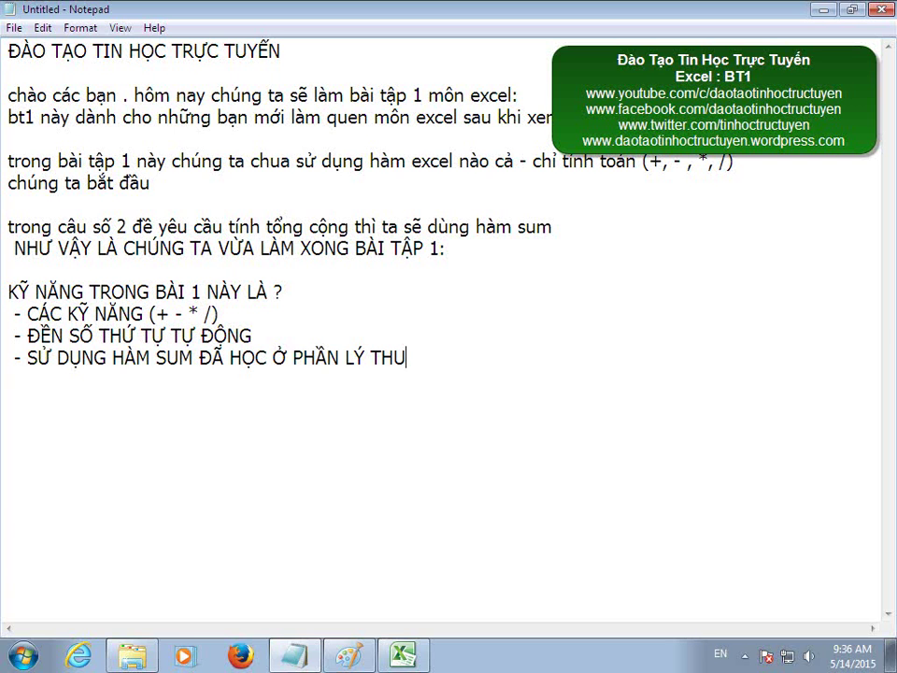
text(YẾT)
End the summary with the closing line 'CHÚC CÁC BẠN THÀNH CÔNG'
key(Return)
key(Return)
text(CHU)
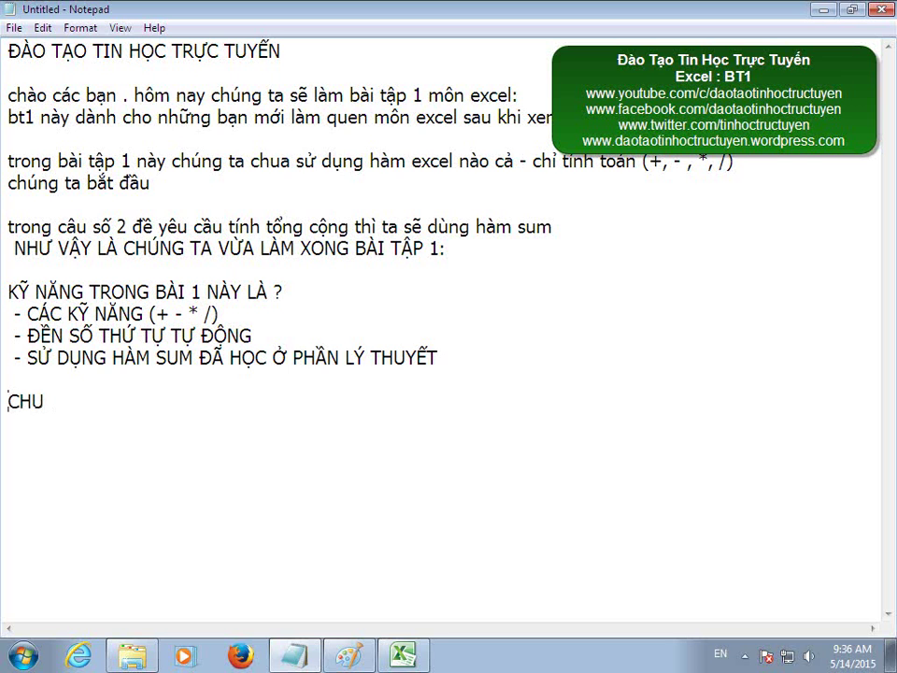
text(C CAC)
text( BAN)
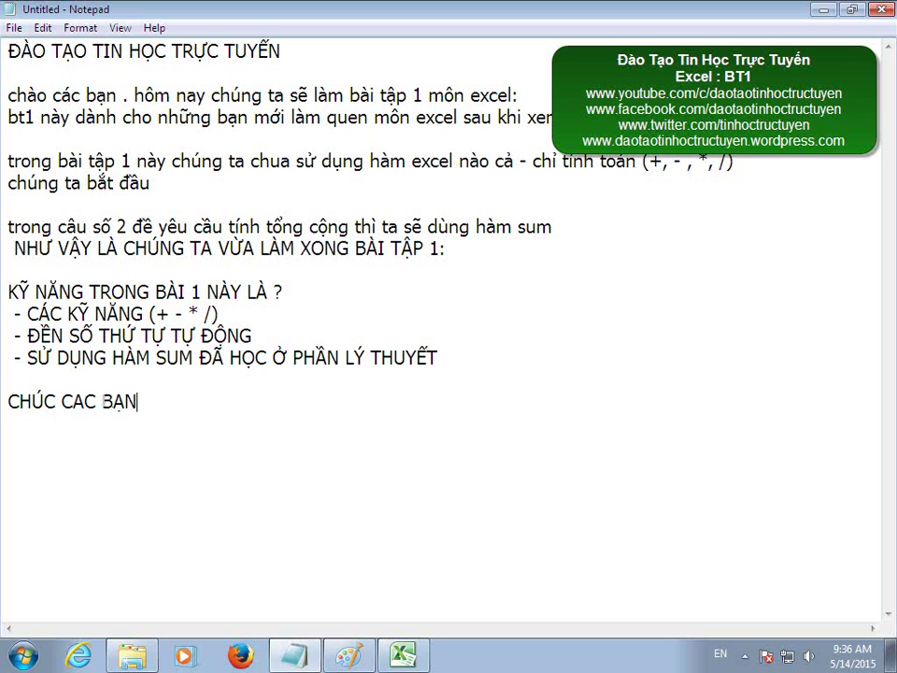
text( THAN)
text(HÀNH)
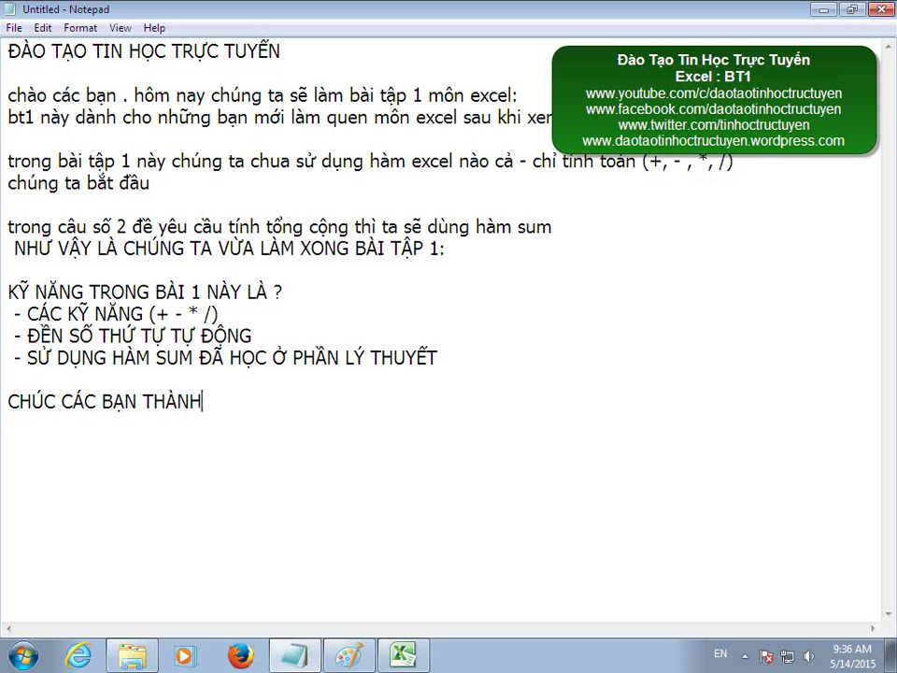
text( CỎ)
text(NG)
key(Return)
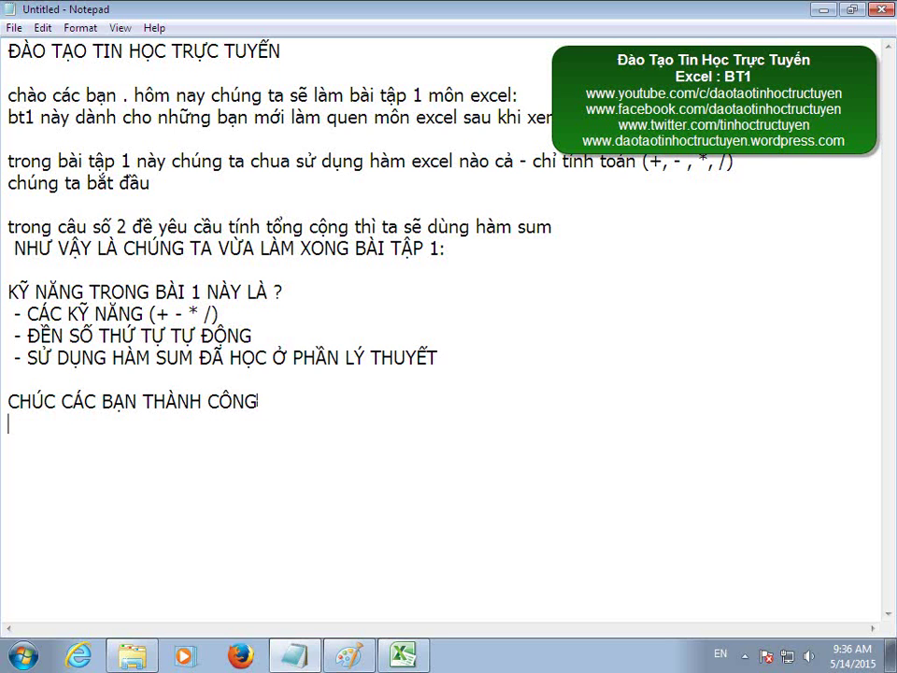